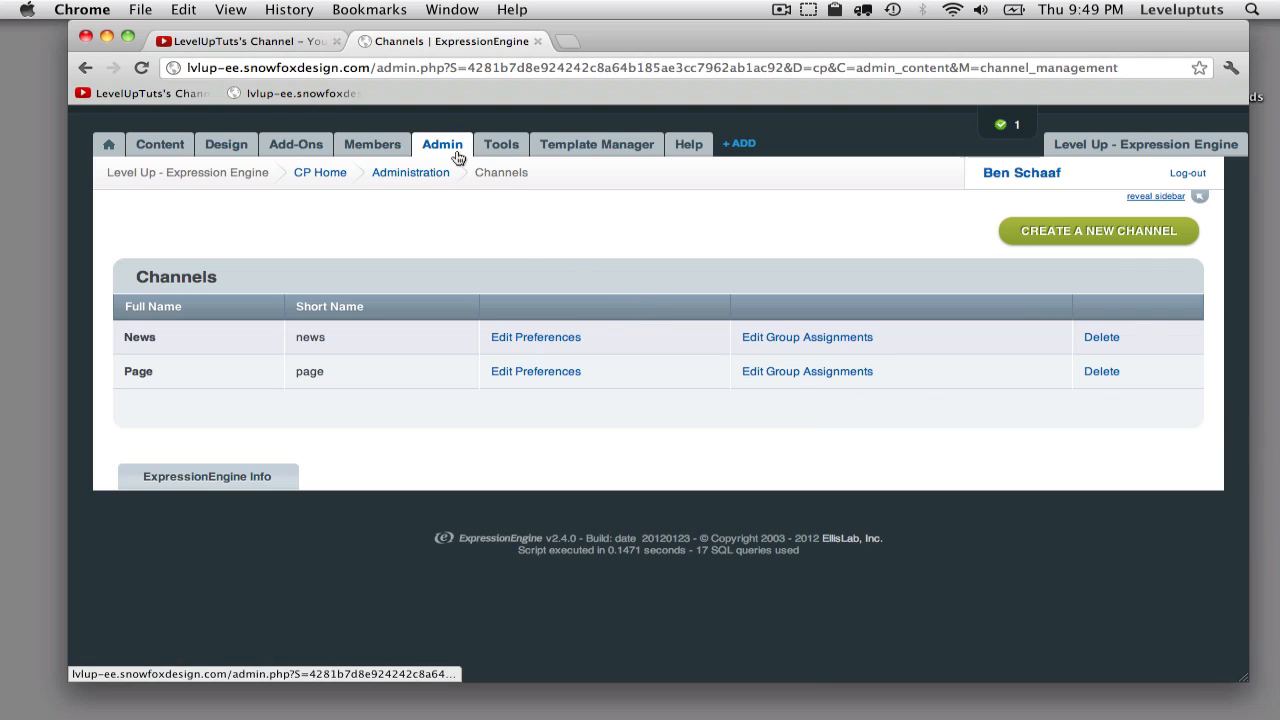
# Create a new channel field group named News
pyautogui.moveTo(458, 160)
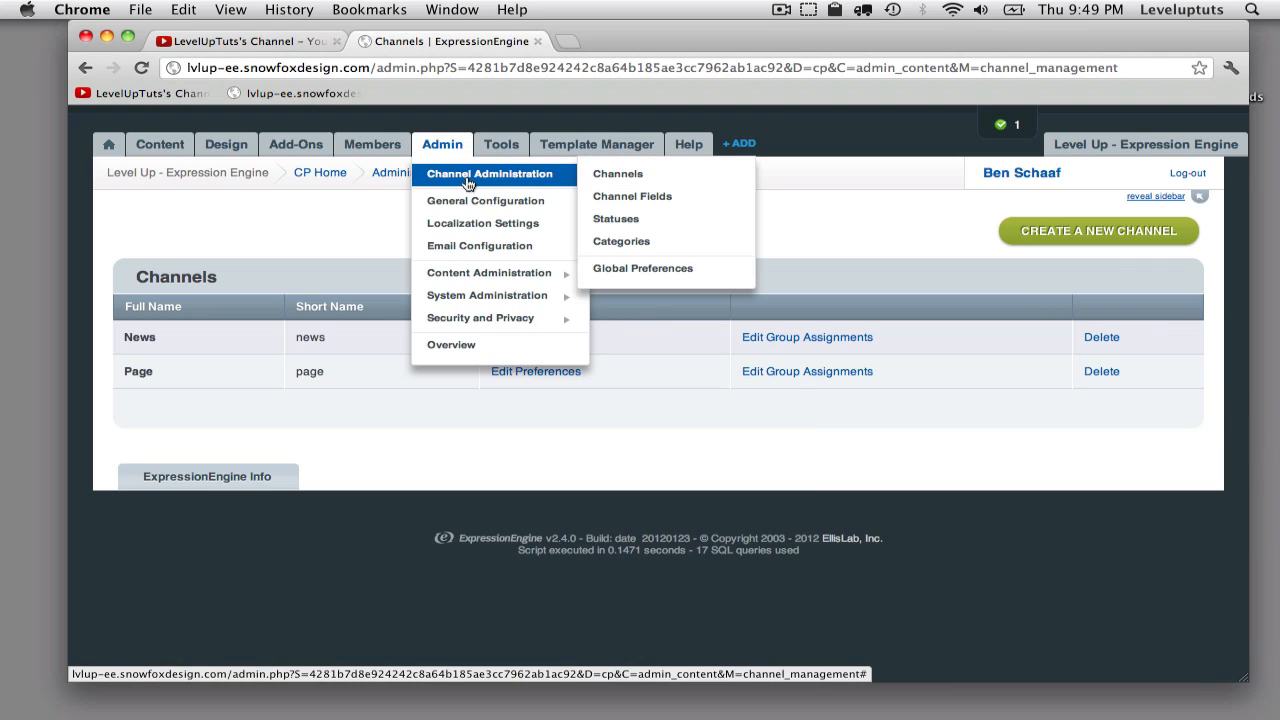
pyautogui.click(641, 197)
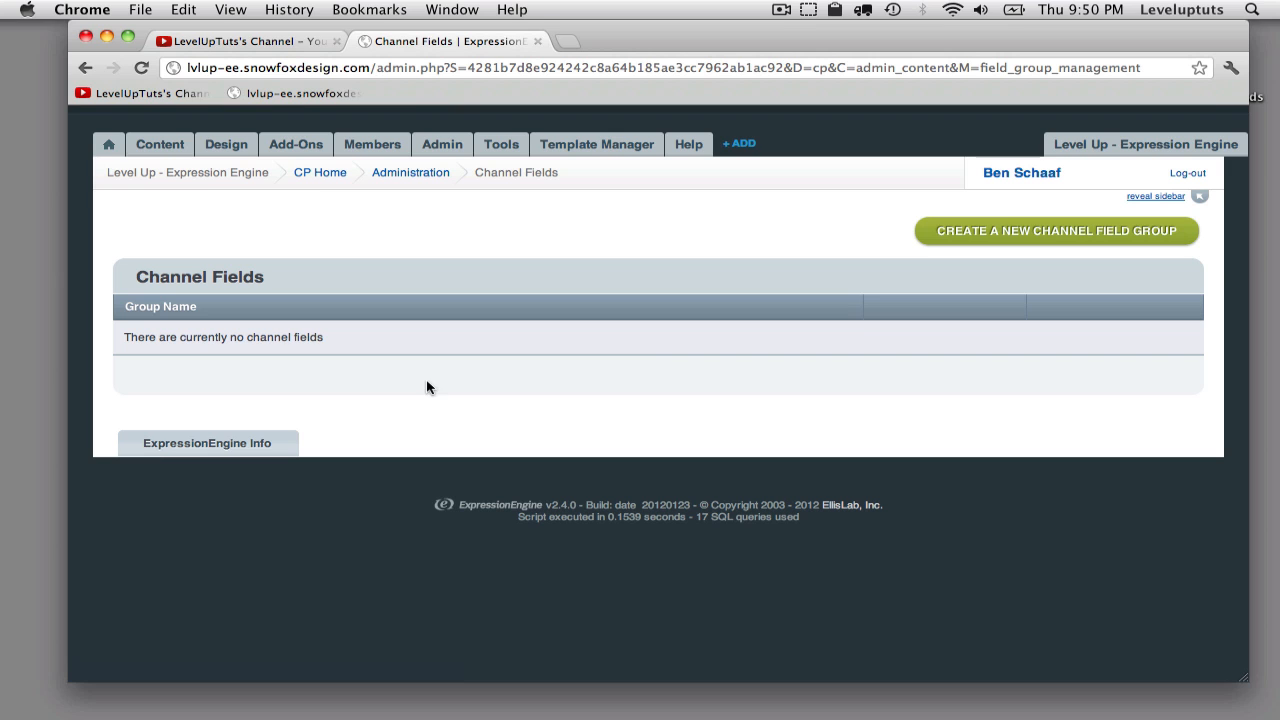
pyautogui.click(979, 243)
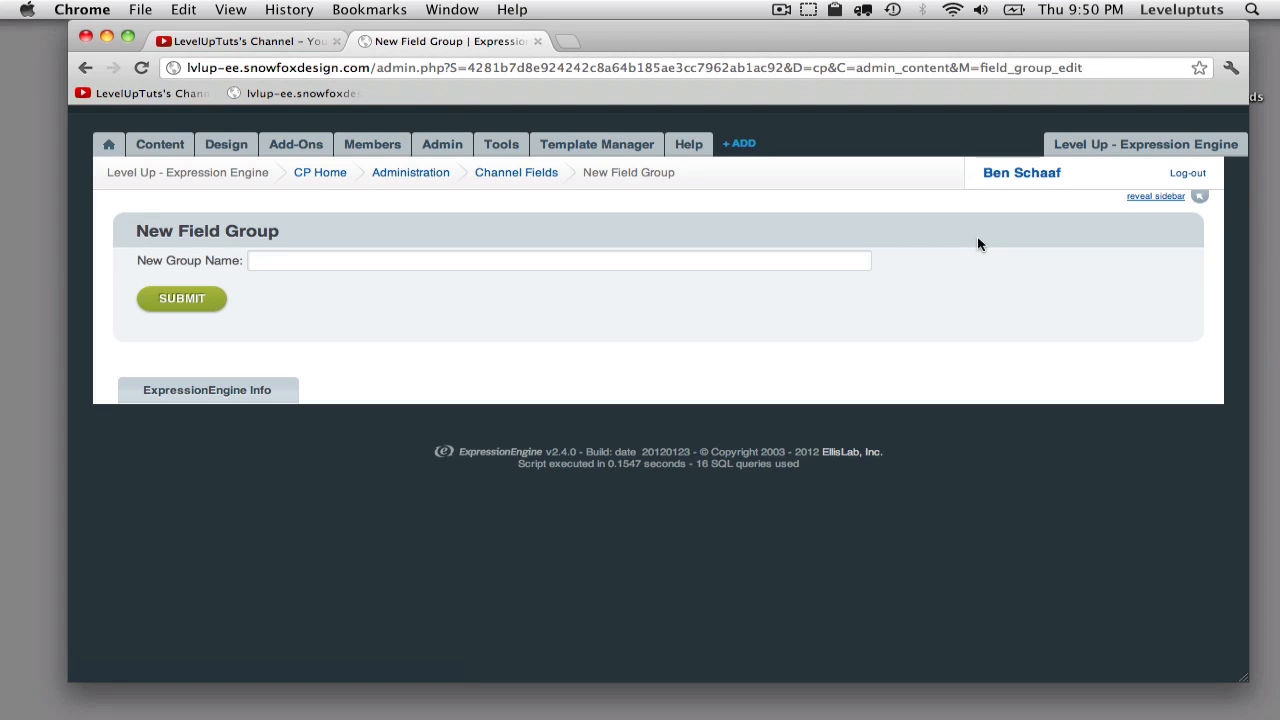
pyautogui.click(312, 262)
pyautogui.write('News')
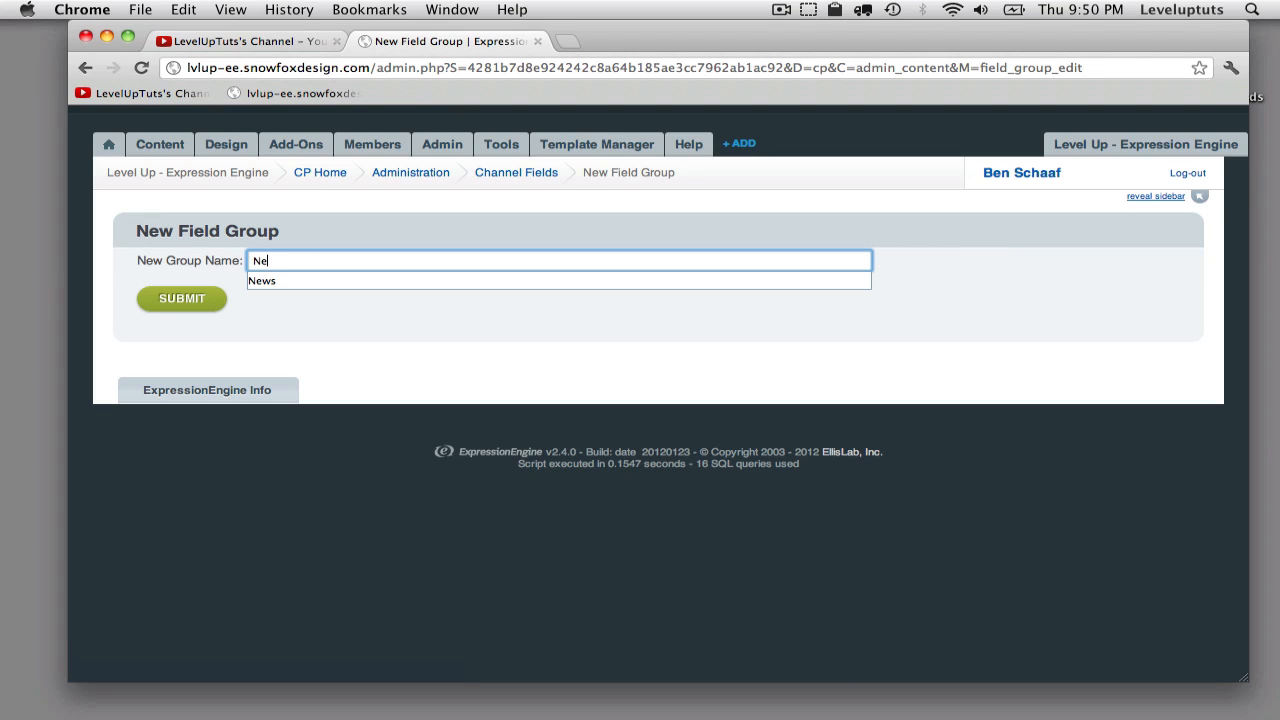
pyautogui.click(165, 302)
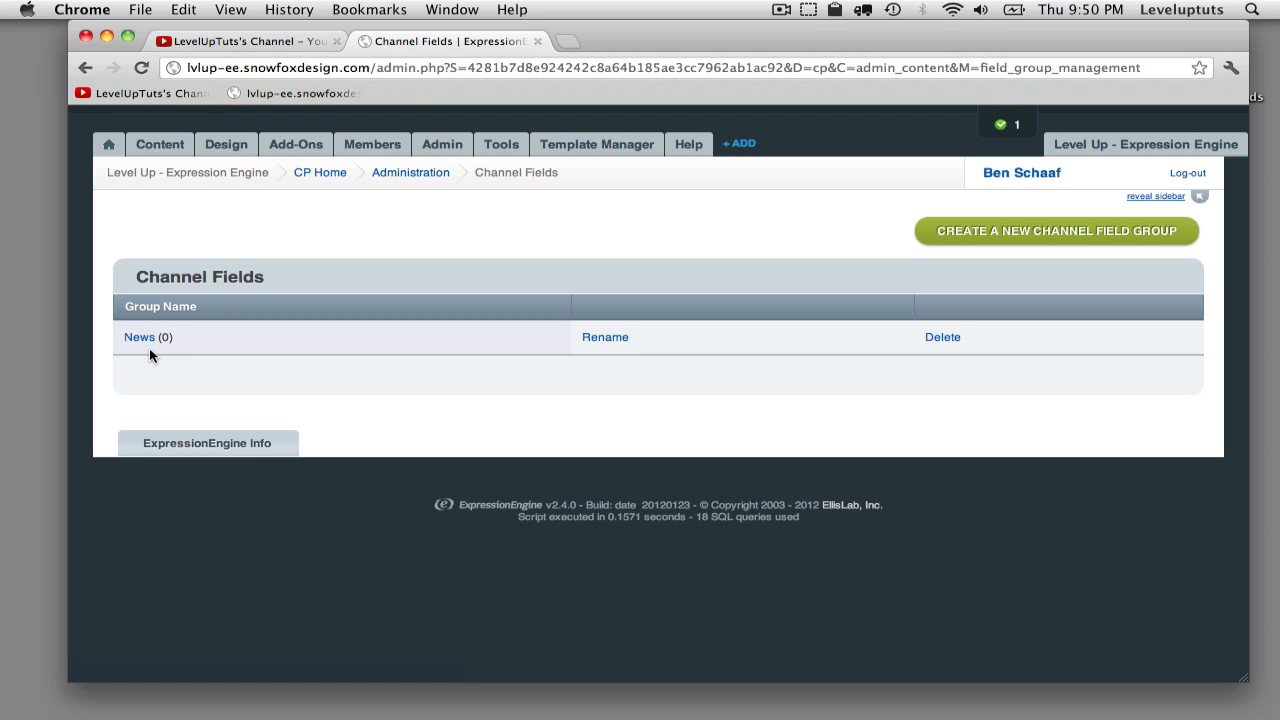
# Start a new channel field in the News group and keep Text Input as its type after reviewing the available types
pyautogui.click(139, 337)
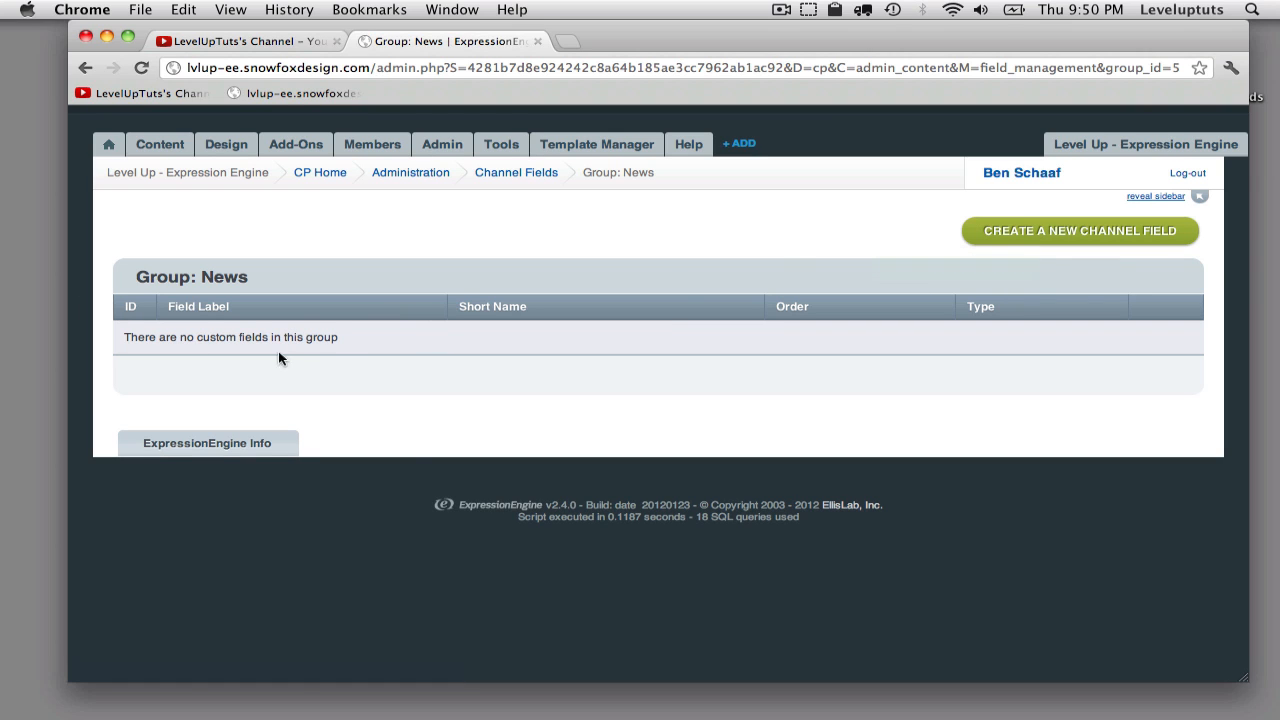
pyautogui.click(1055, 231)
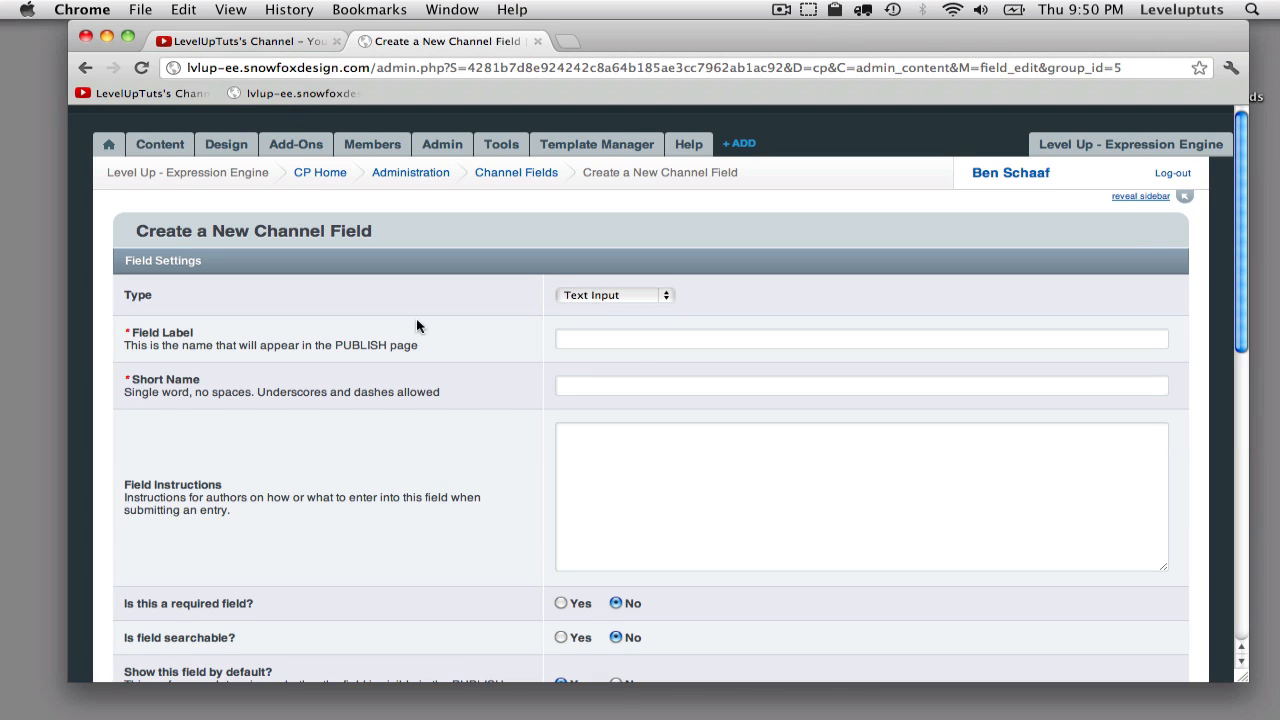
pyautogui.click(577, 292)
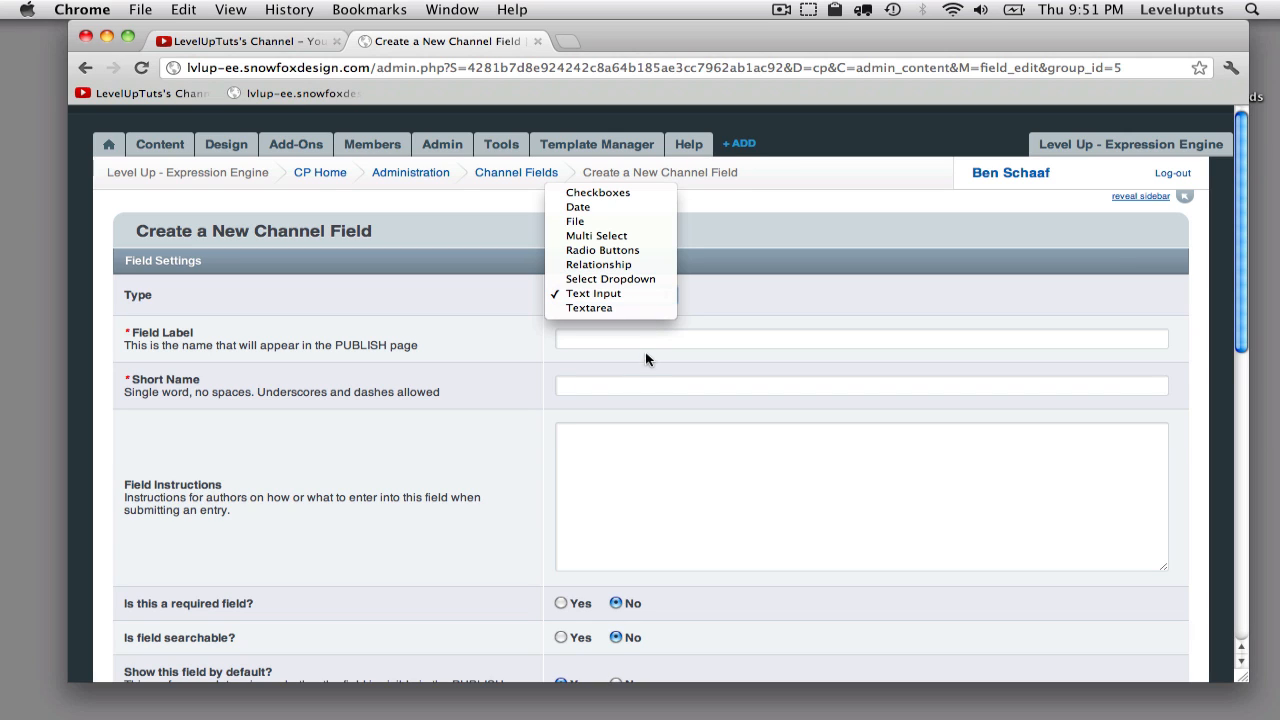
pyautogui.click(575, 377)
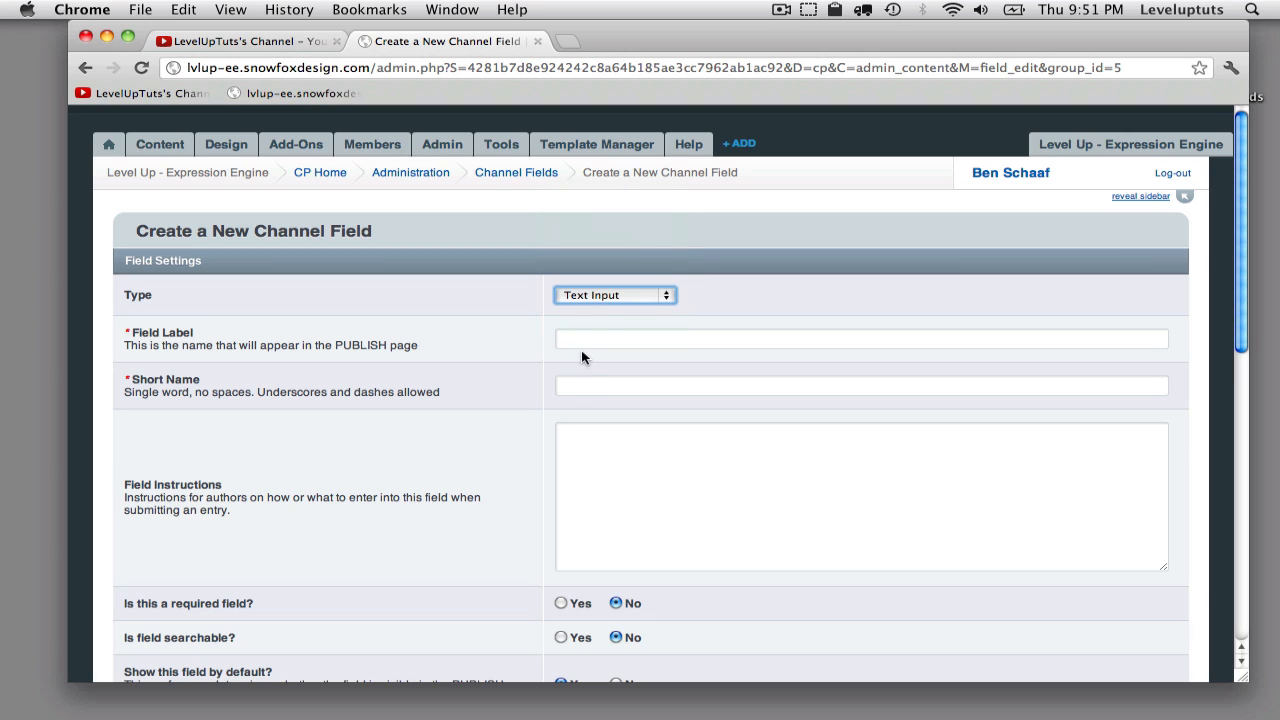
pyautogui.click(618, 299)
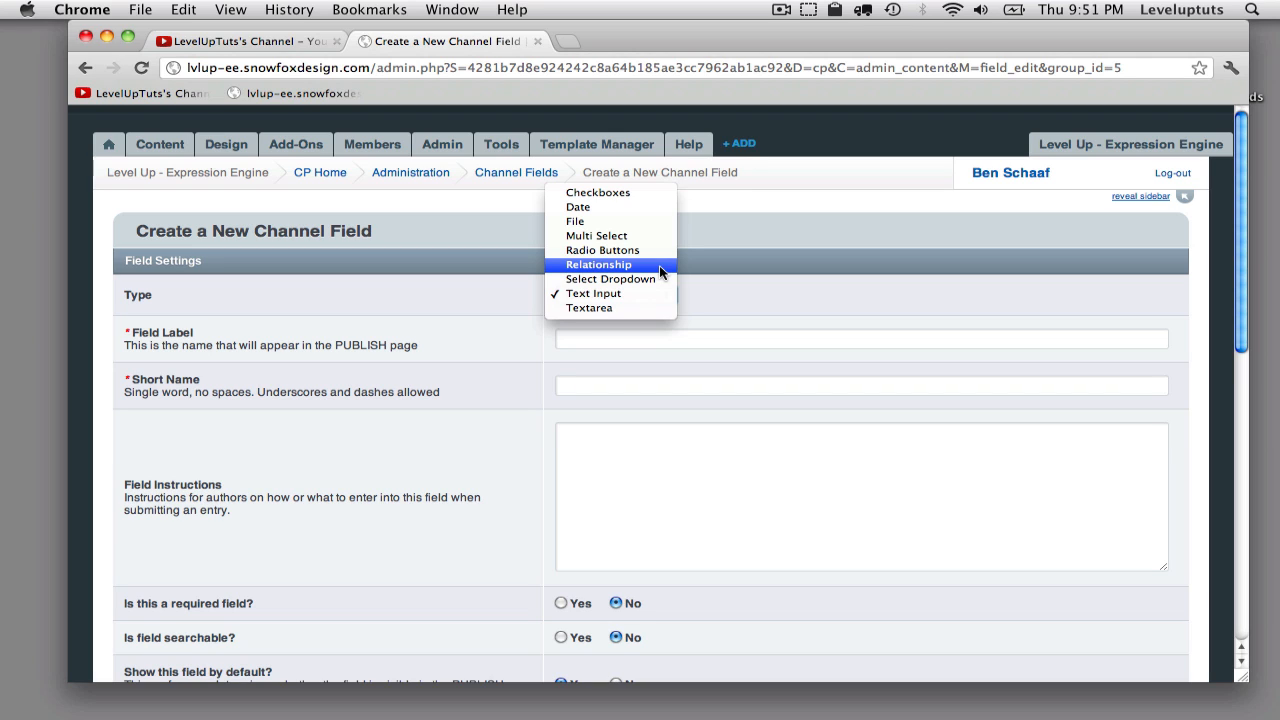
pyautogui.click(612, 295)
# Label the new field Sub Headline and use sub_headline as its short name
pyautogui.click(606, 339)
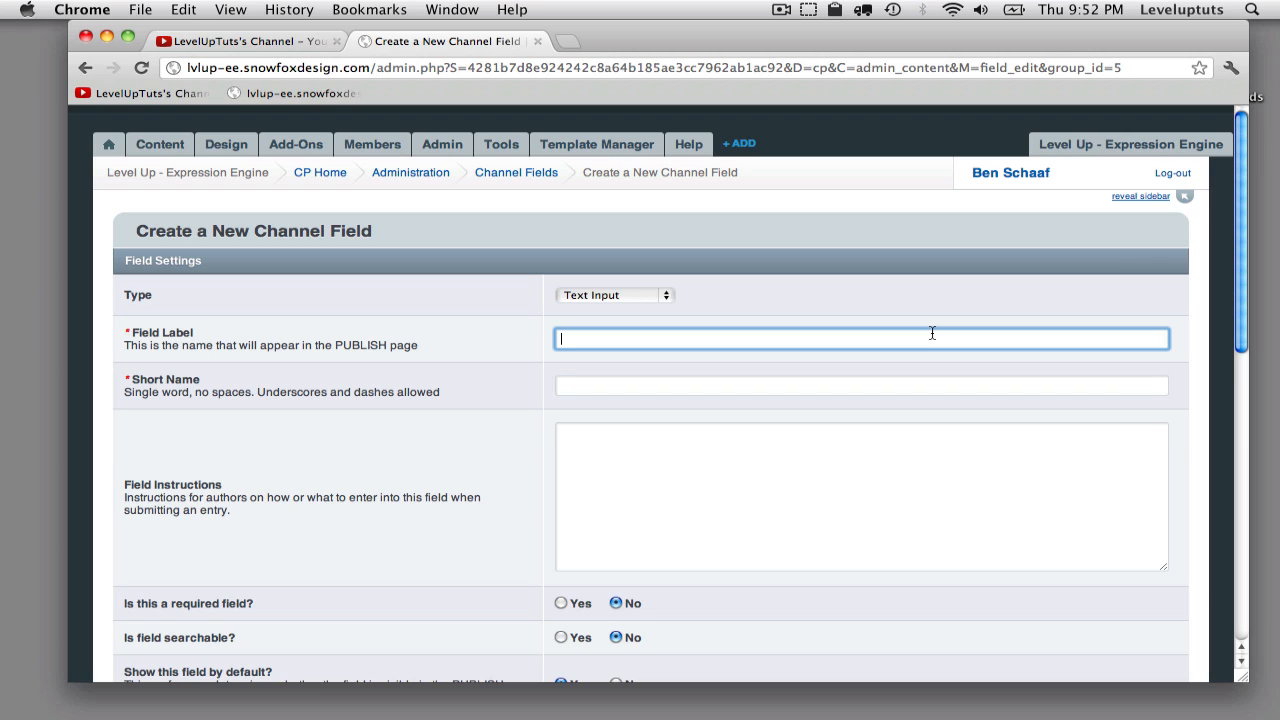
pyautogui.write('Sub Headline')
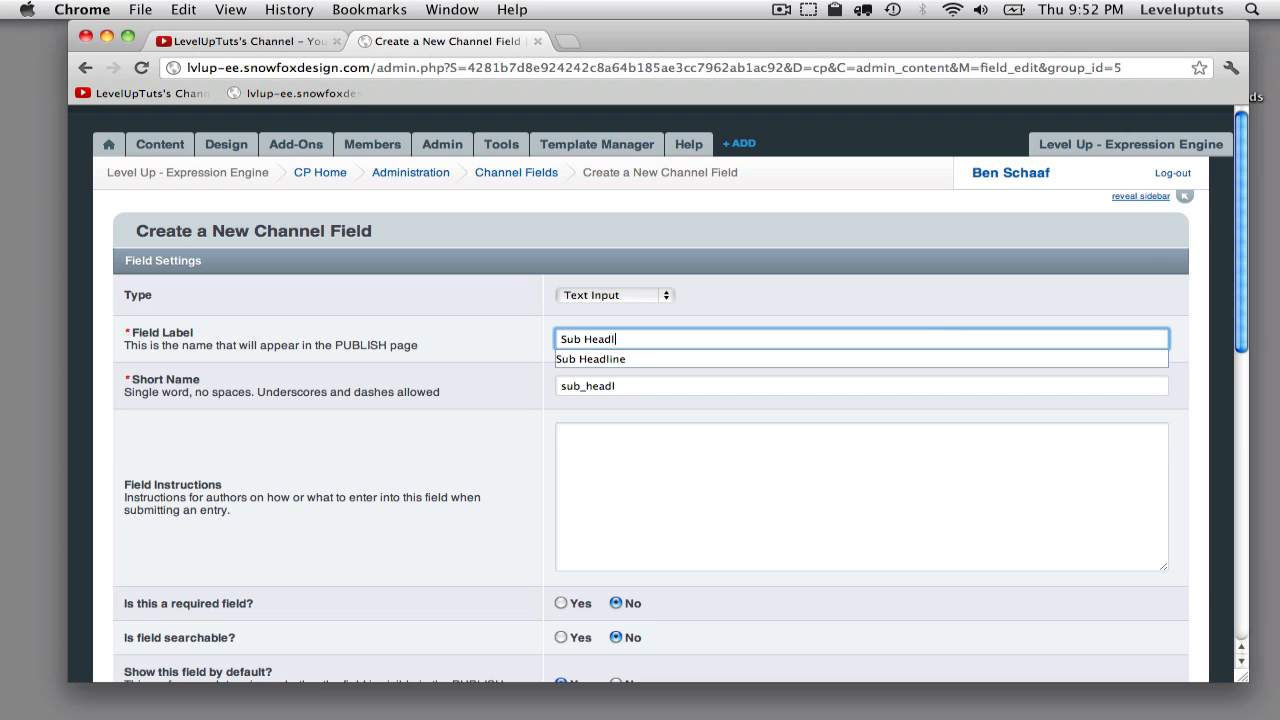
pyautogui.press('Tab')
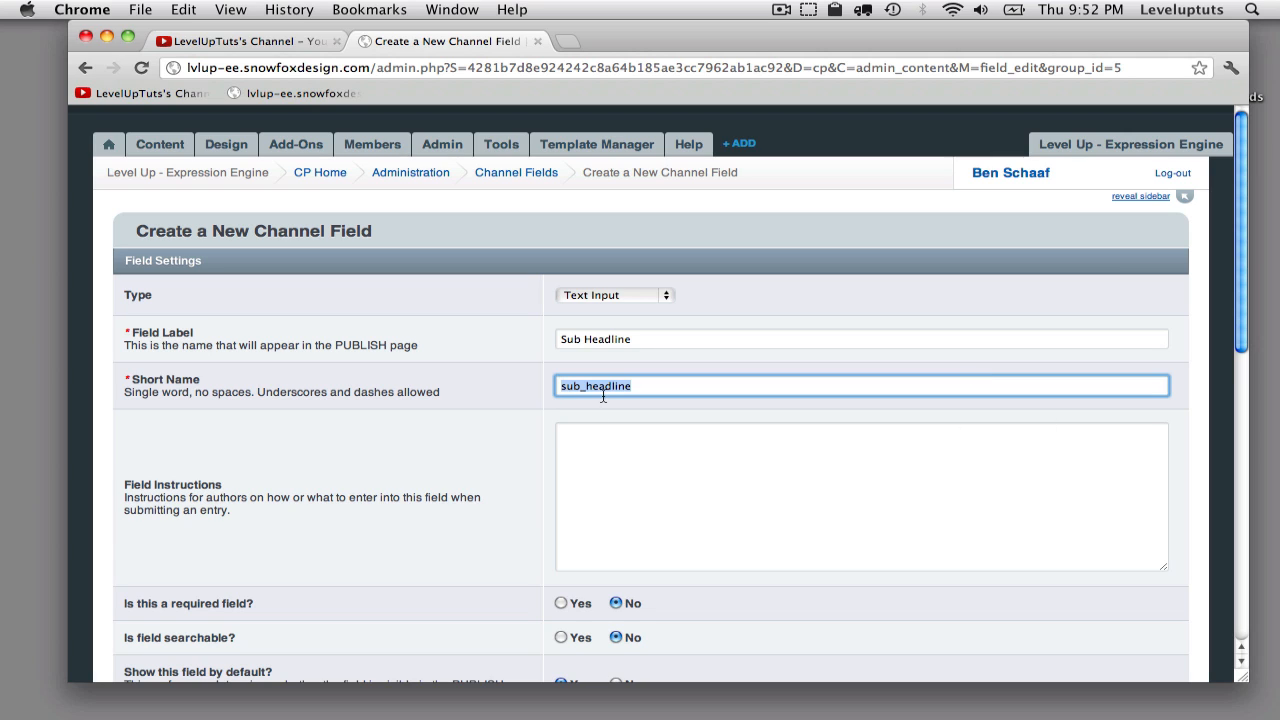
pyautogui.click(582, 394)
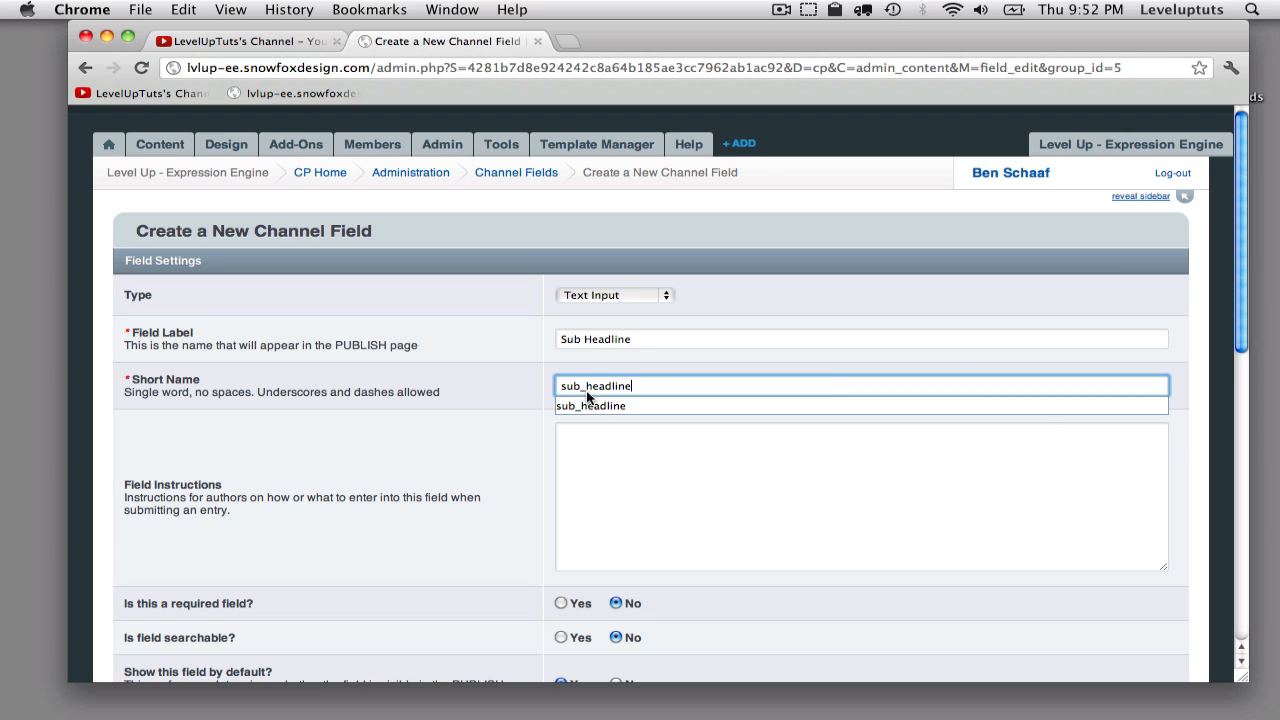
pyautogui.moveTo(641, 393); pyautogui.dragTo(563, 381)
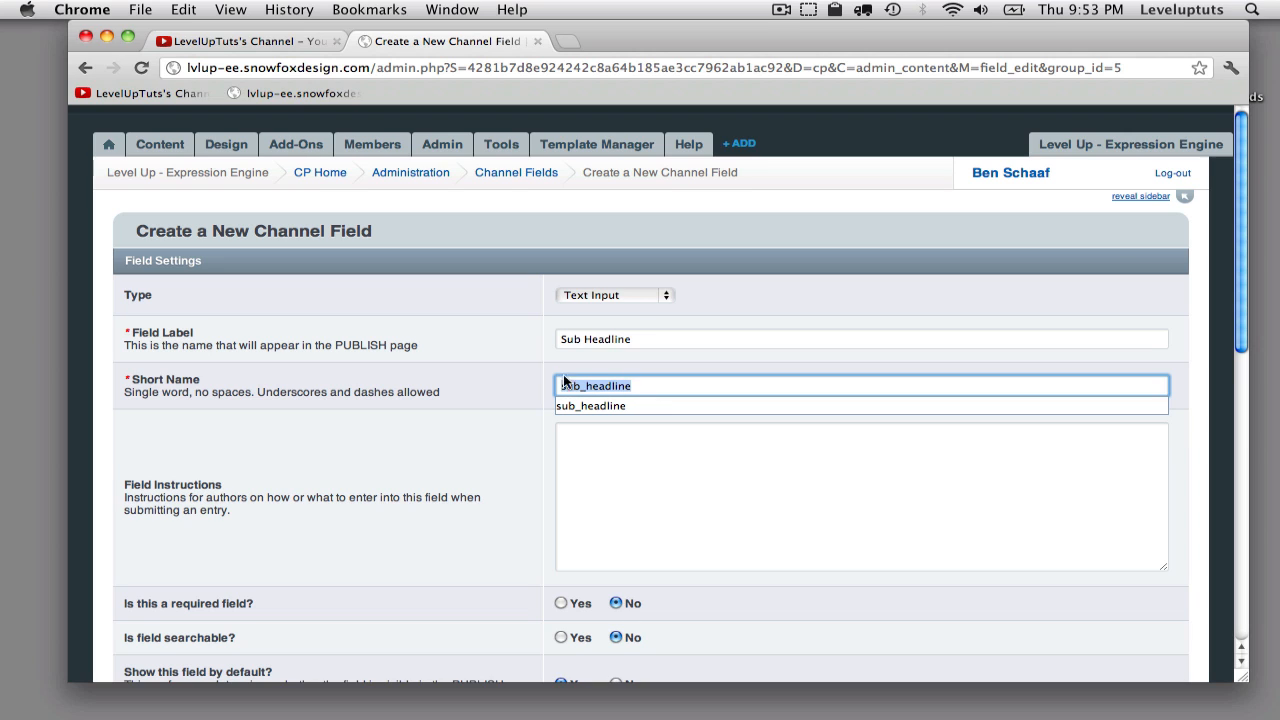
pyautogui.click(647, 388)
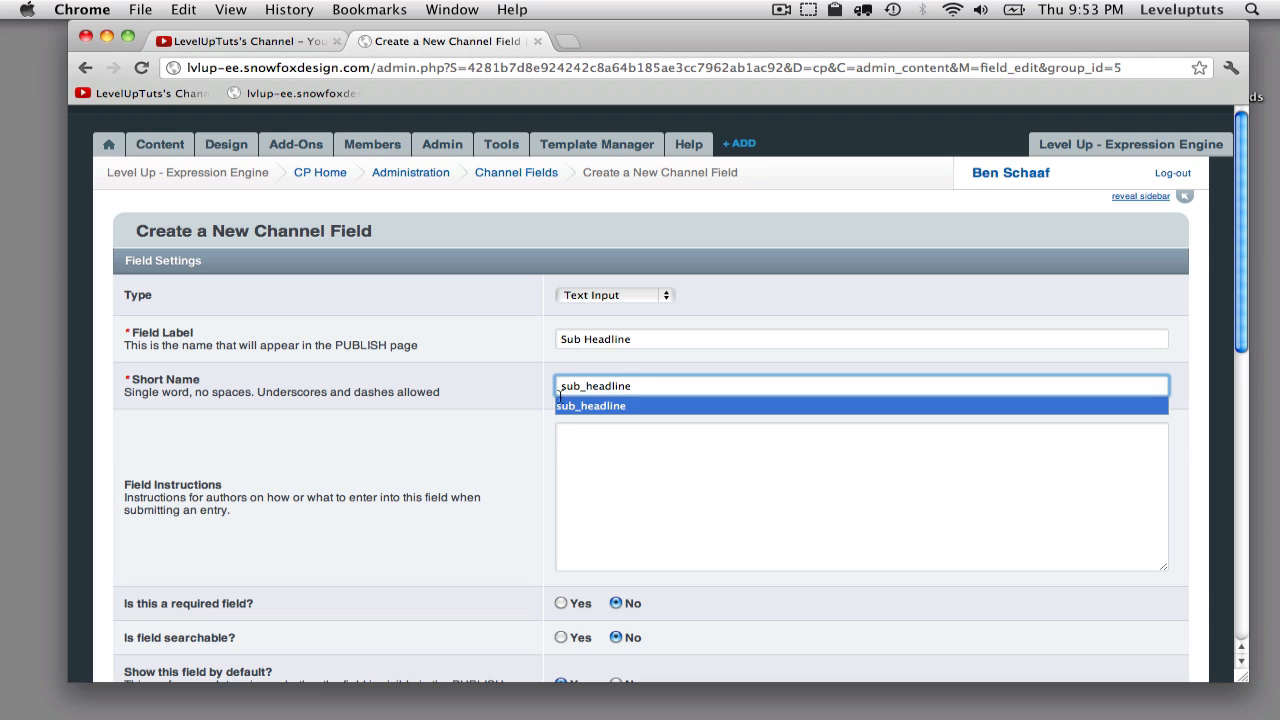
pyautogui.click(592, 497)
# Make the Sub Headline field searchable, leaving its instructions empty
pyautogui.scroll(-2, 592, 497)
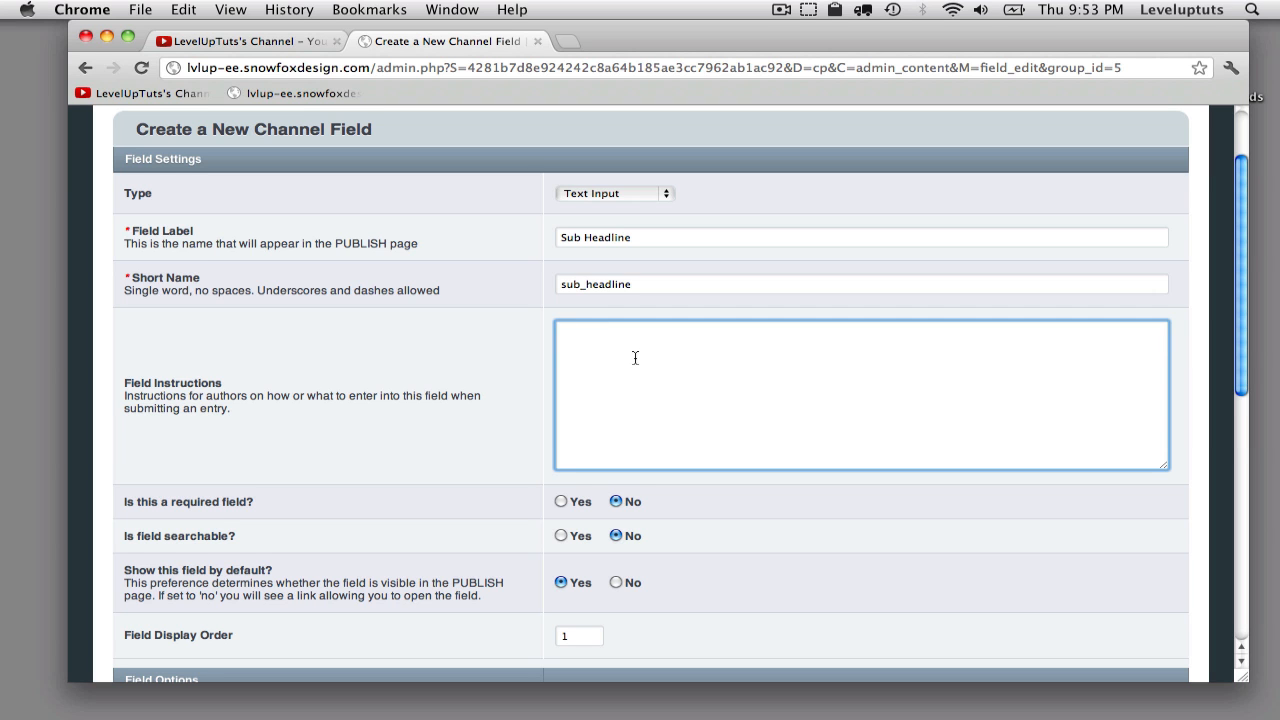
pyautogui.scroll(1, 635, 357)
pyautogui.scroll(-1, 635, 357)
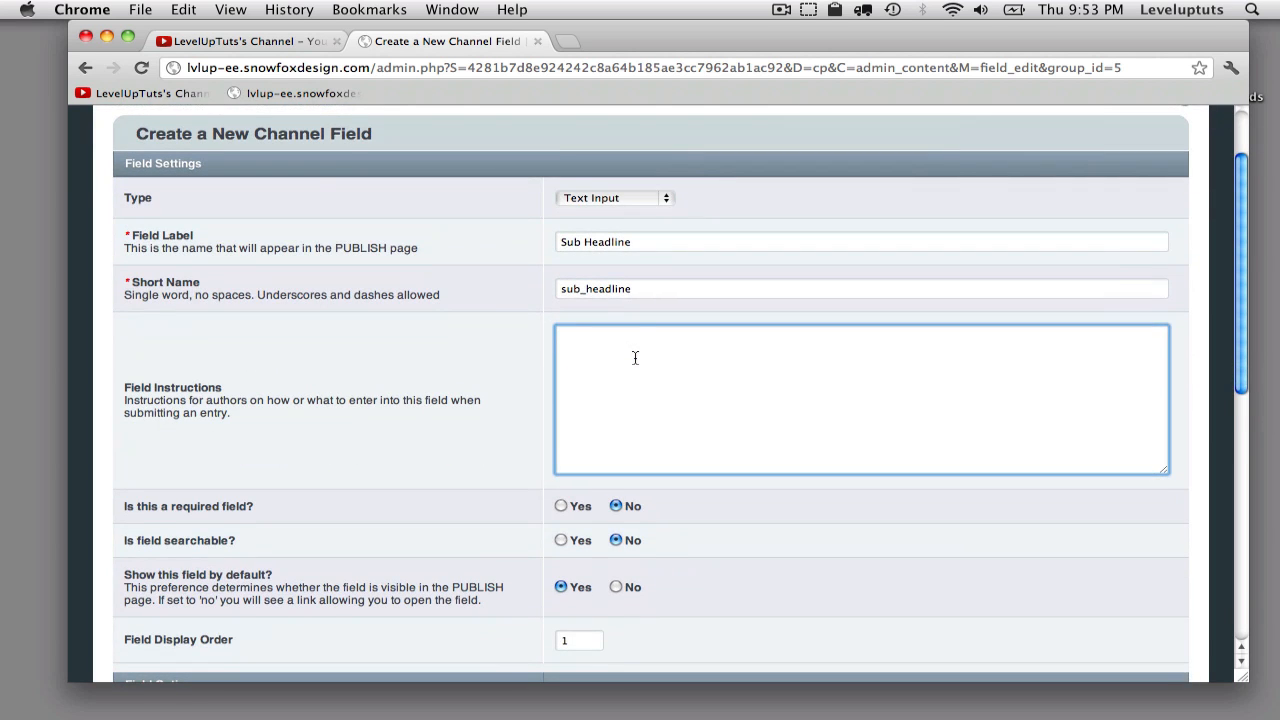
pyautogui.scroll(1, 635, 357)
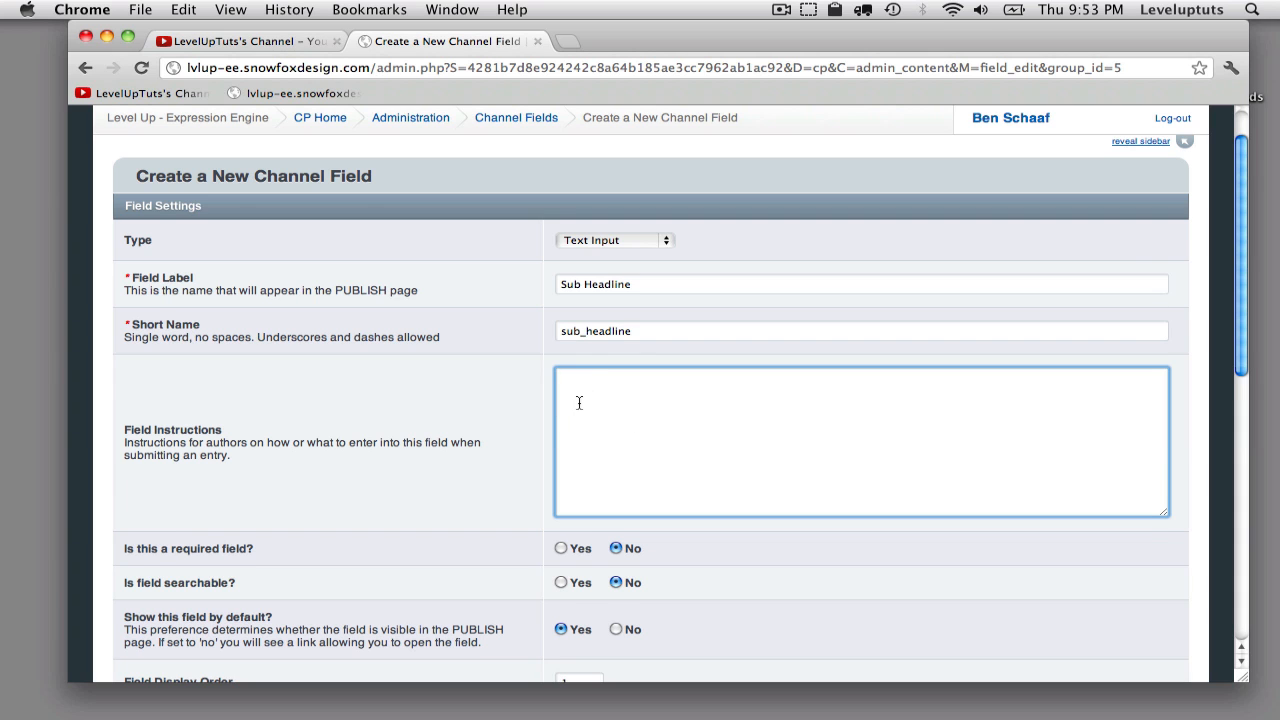
pyautogui.scroll(-5, 578, 400)
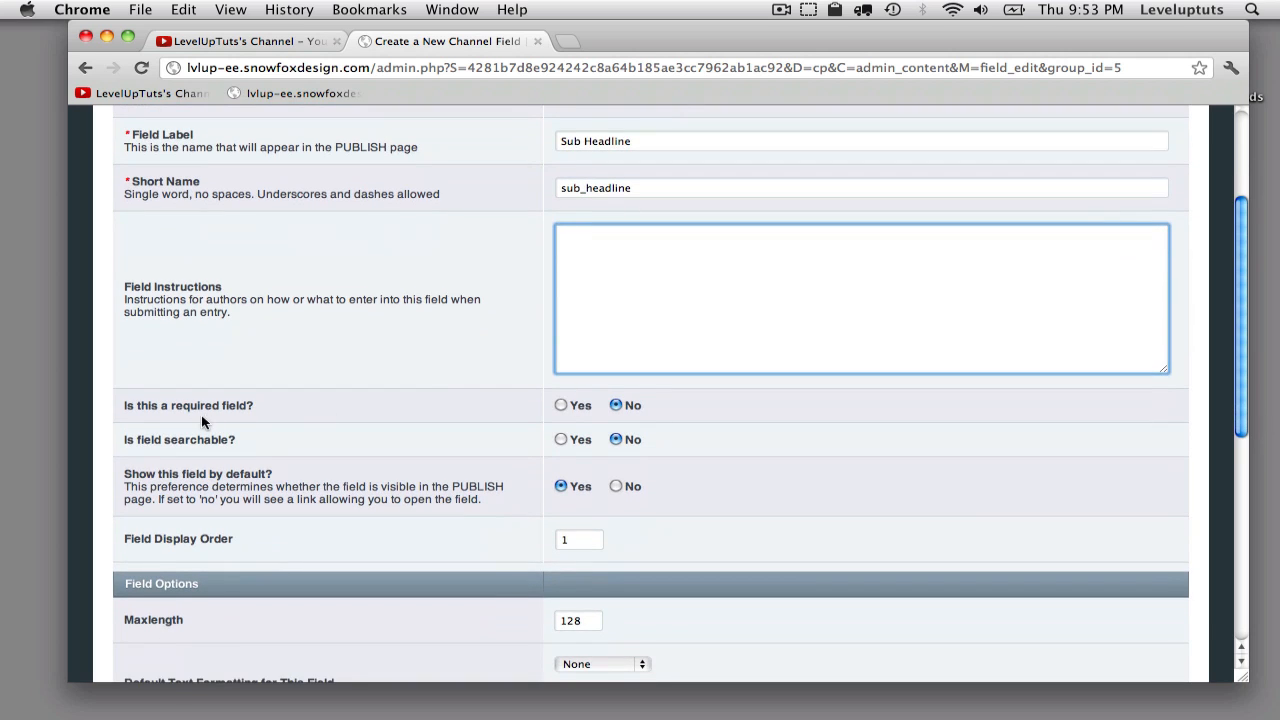
pyautogui.scroll(-2, 170, 408)
pyautogui.scroll(1, 540, 385)
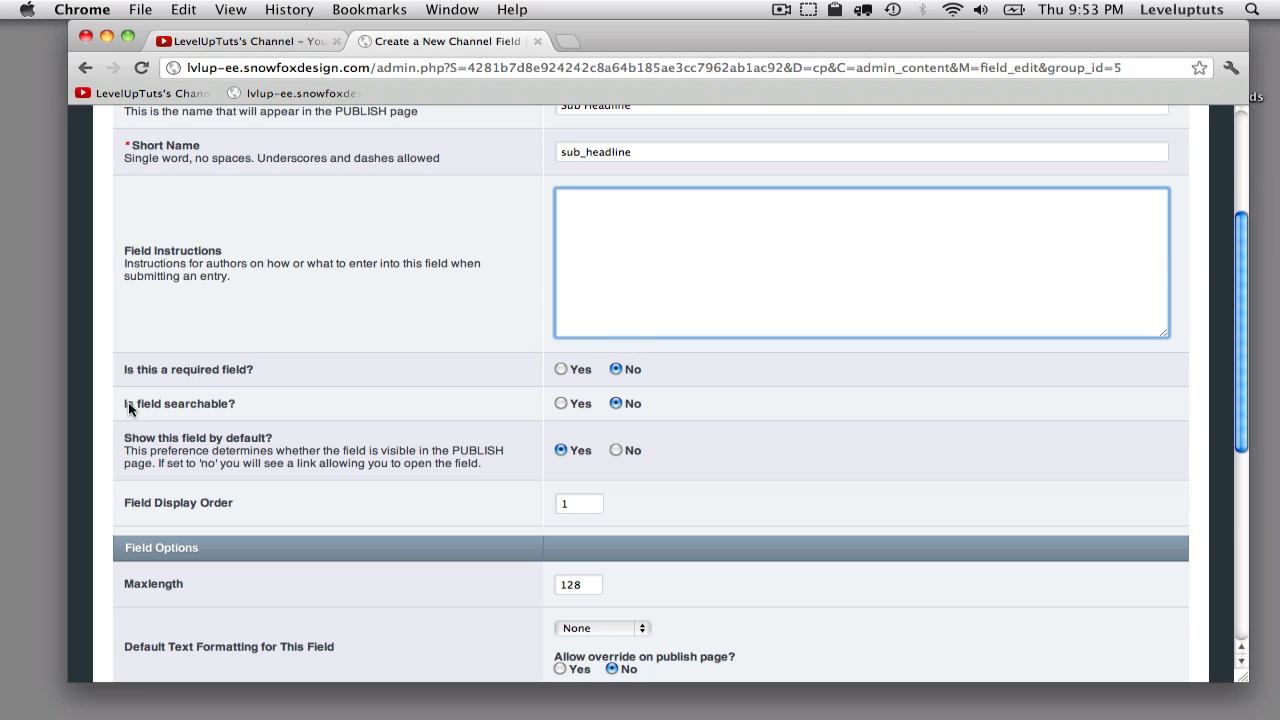
pyautogui.click(561, 403)
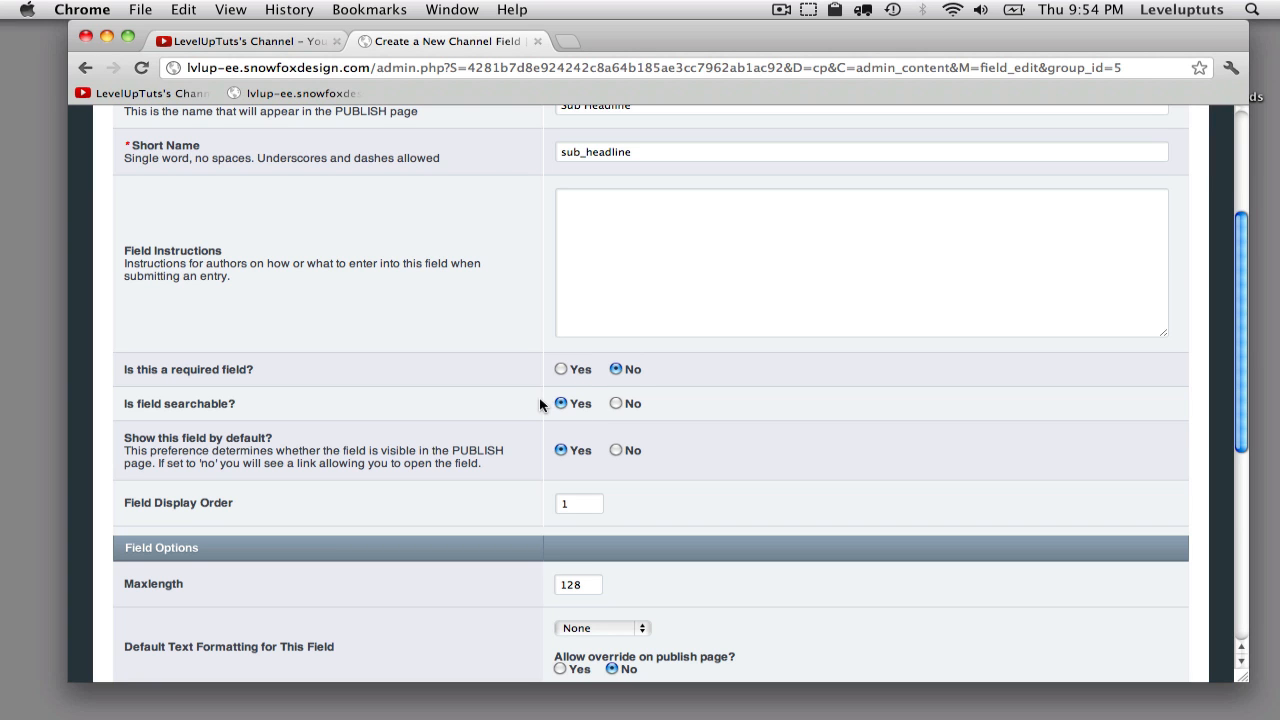
# Examine the Sub Headline field's default visibility, display order and remaining field options
pyautogui.scroll(-2, 545, 405)
pyautogui.scroll(-2, 545, 405)
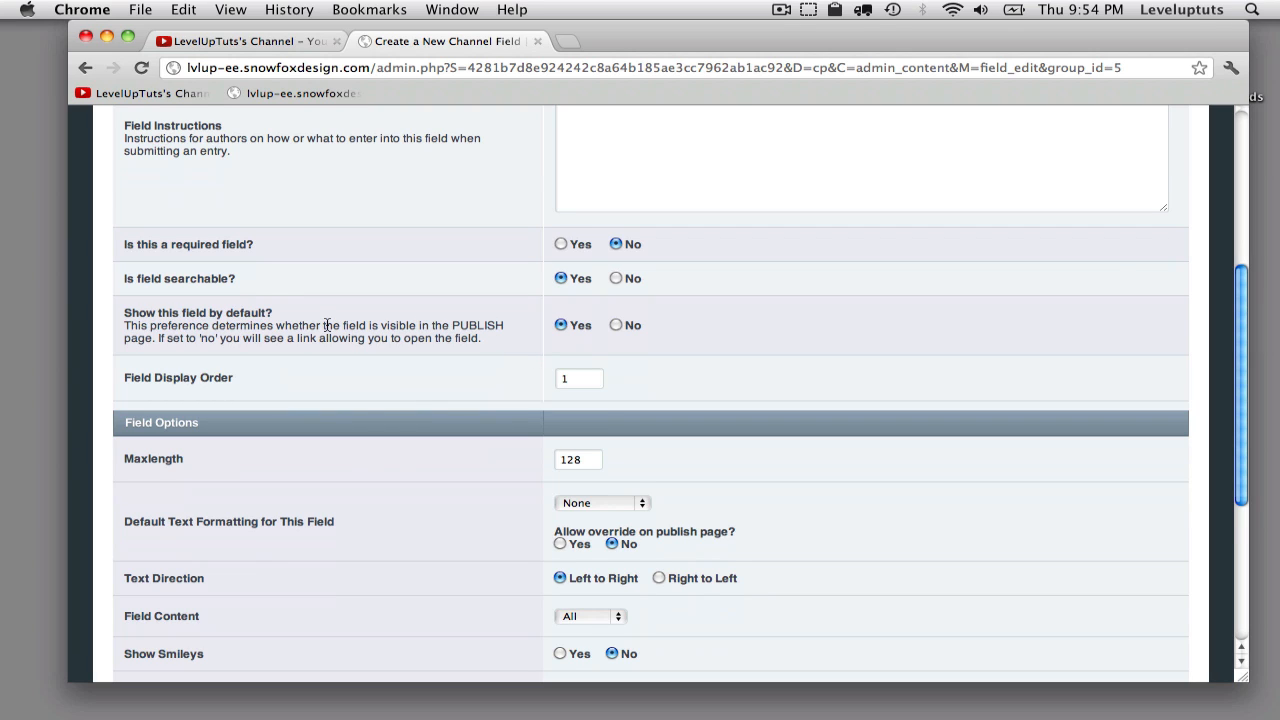
pyautogui.scroll(1, 638, 355)
pyautogui.scroll(4, 637, 350)
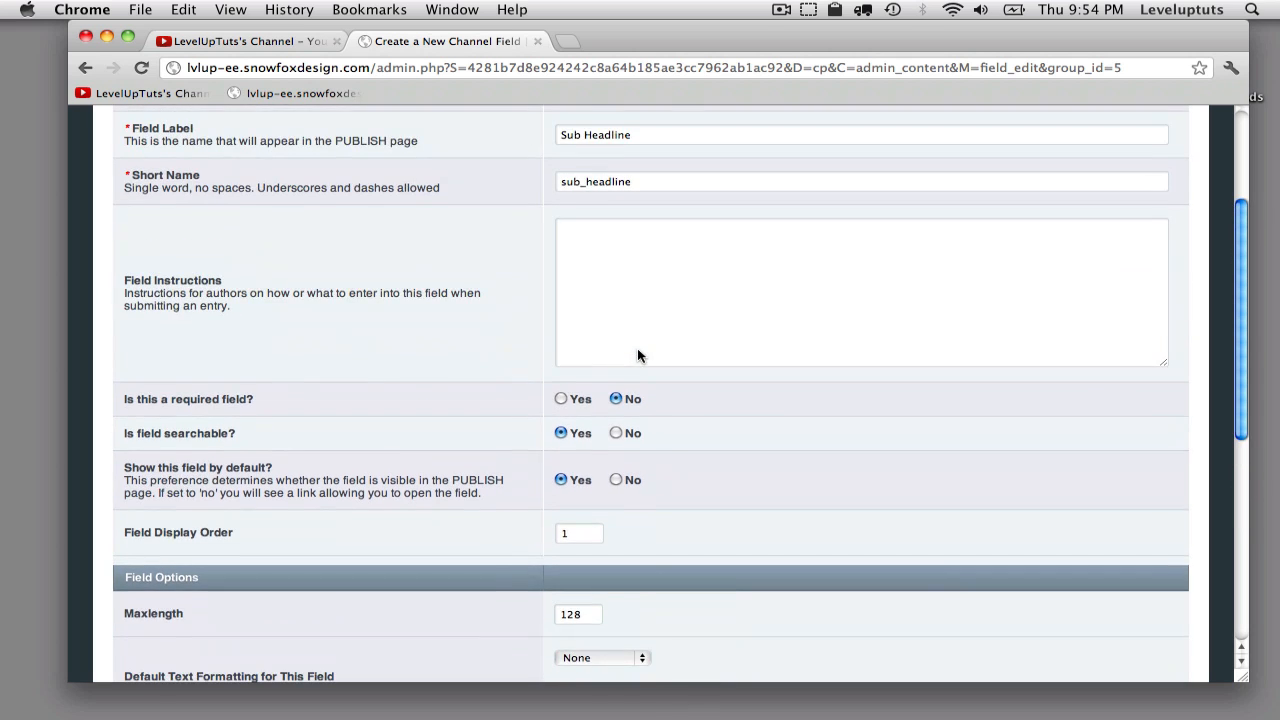
pyautogui.scroll(-3, 458, 432)
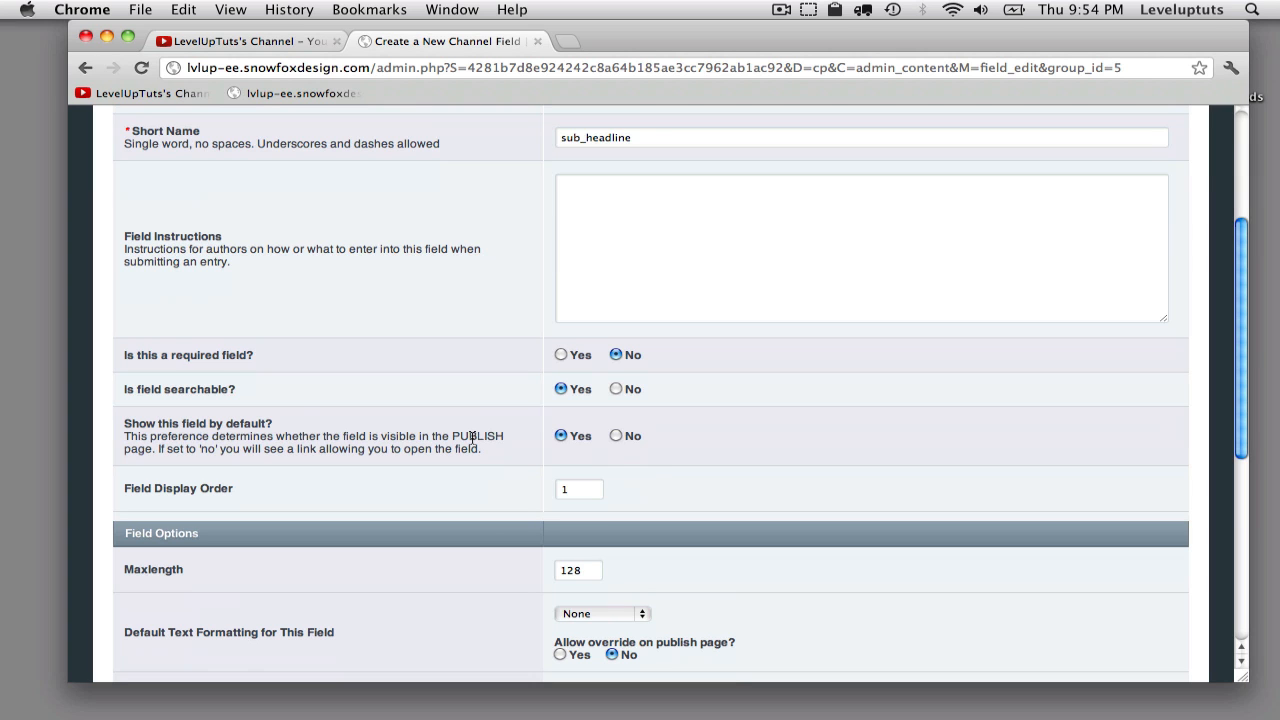
pyautogui.scroll(-4, 472, 437)
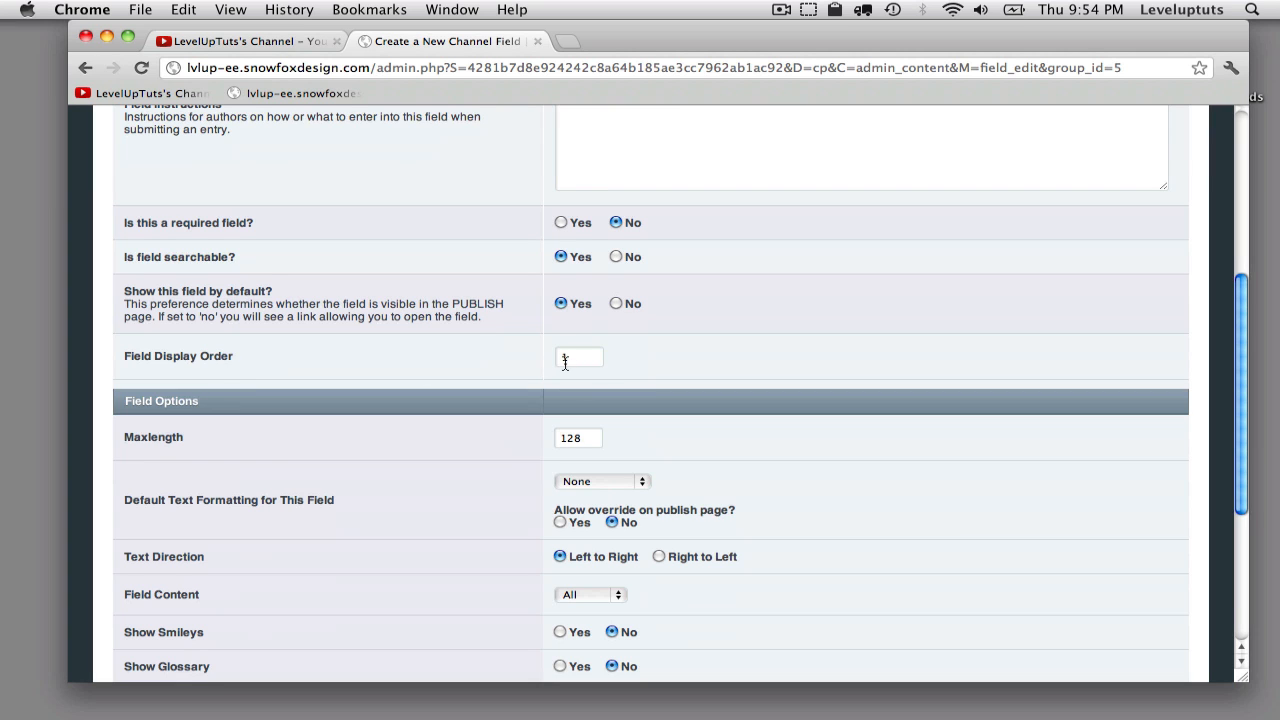
pyautogui.scroll(-4, 565, 362)
pyautogui.scroll(-1, 565, 364)
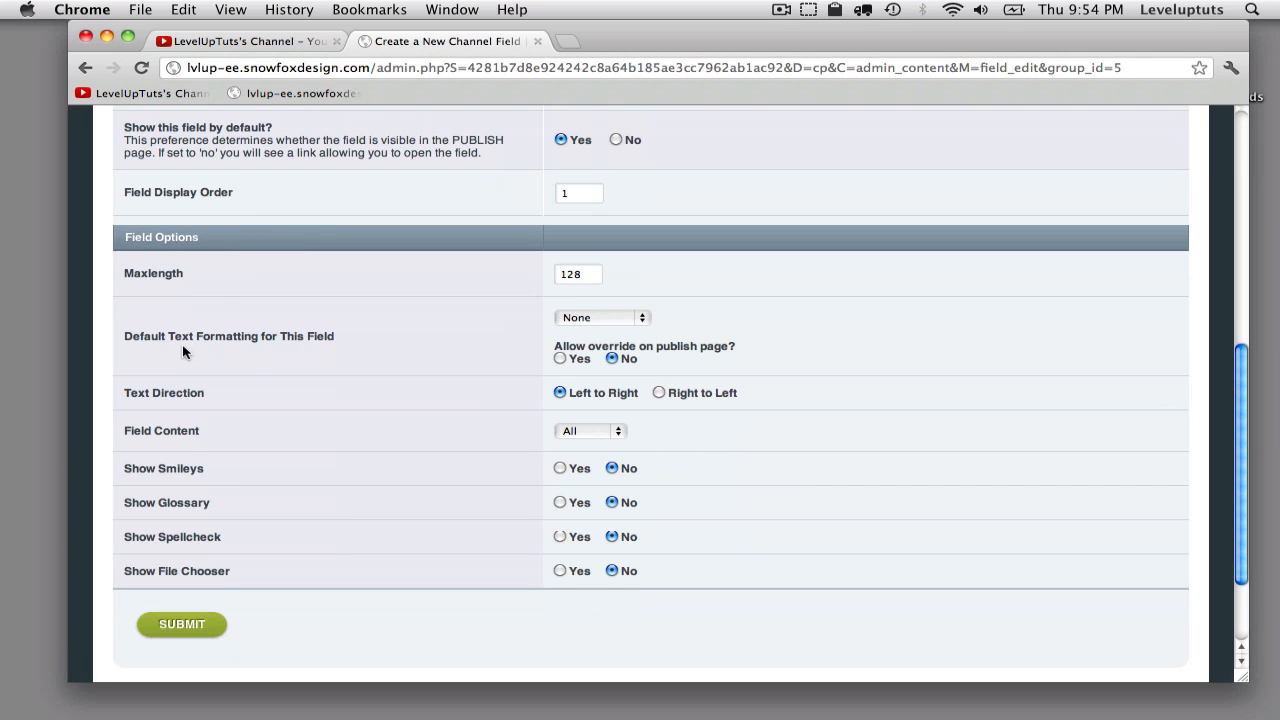
# Keep the default text formatting at None and submit the Sub Headline field
pyautogui.click(634, 318)
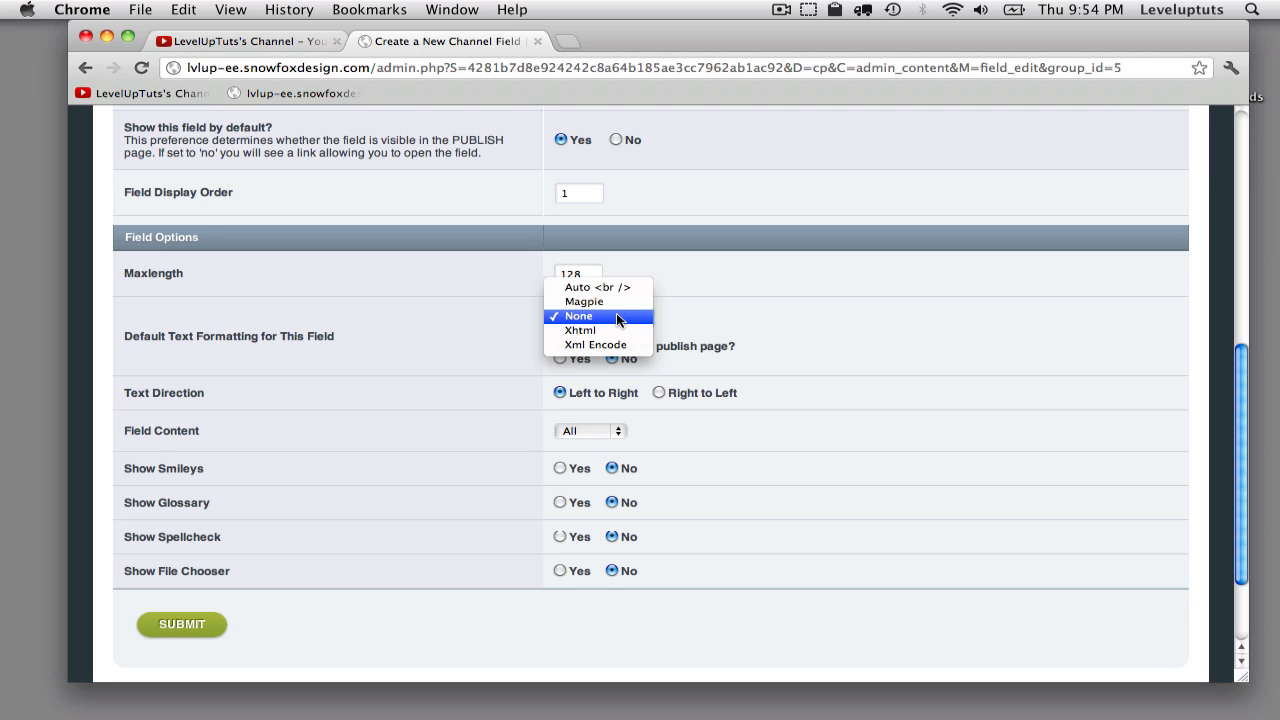
pyautogui.click(397, 350)
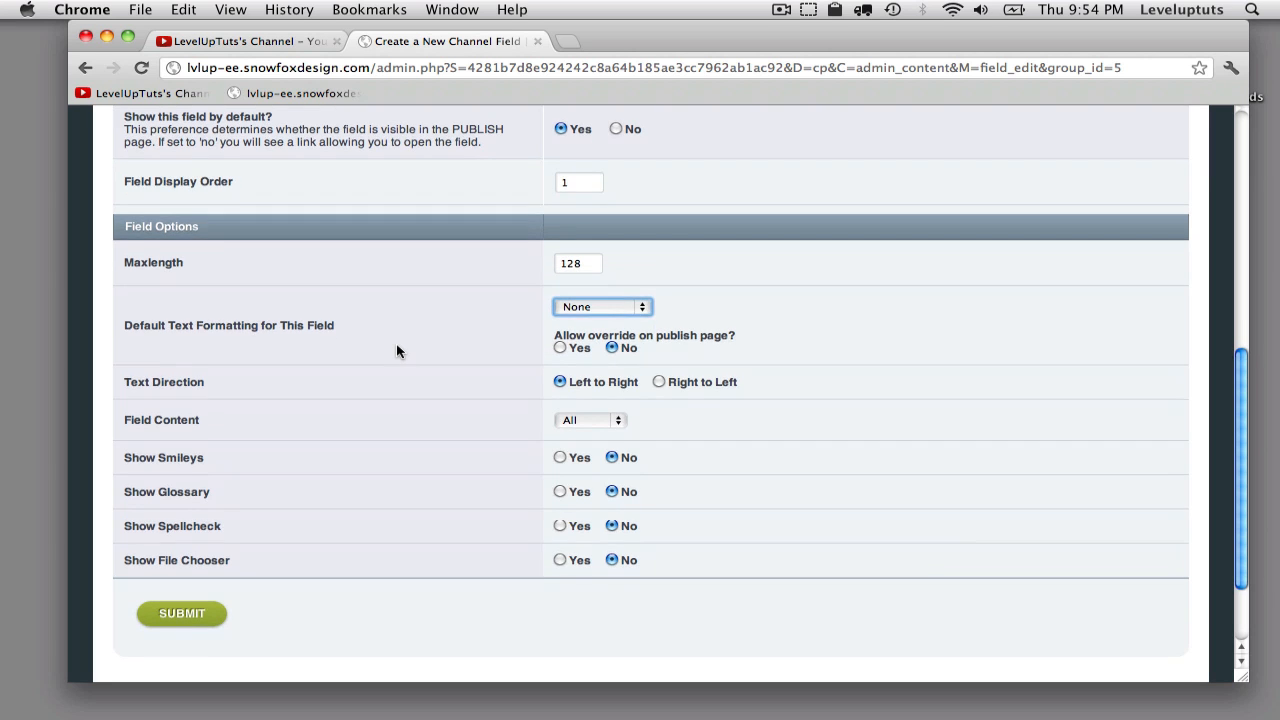
pyautogui.scroll(5, 397, 350)
pyautogui.scroll(-3, 397, 350)
pyautogui.scroll(-5, 428, 346)
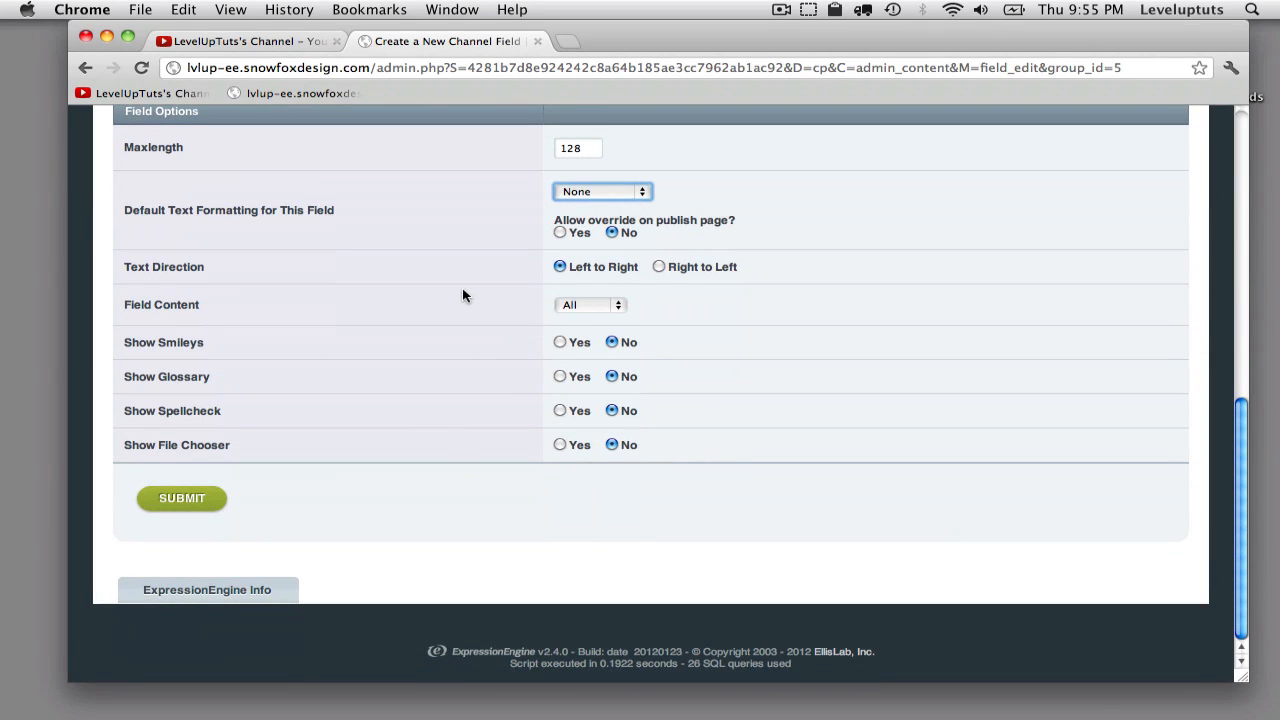
pyautogui.click(180, 499)
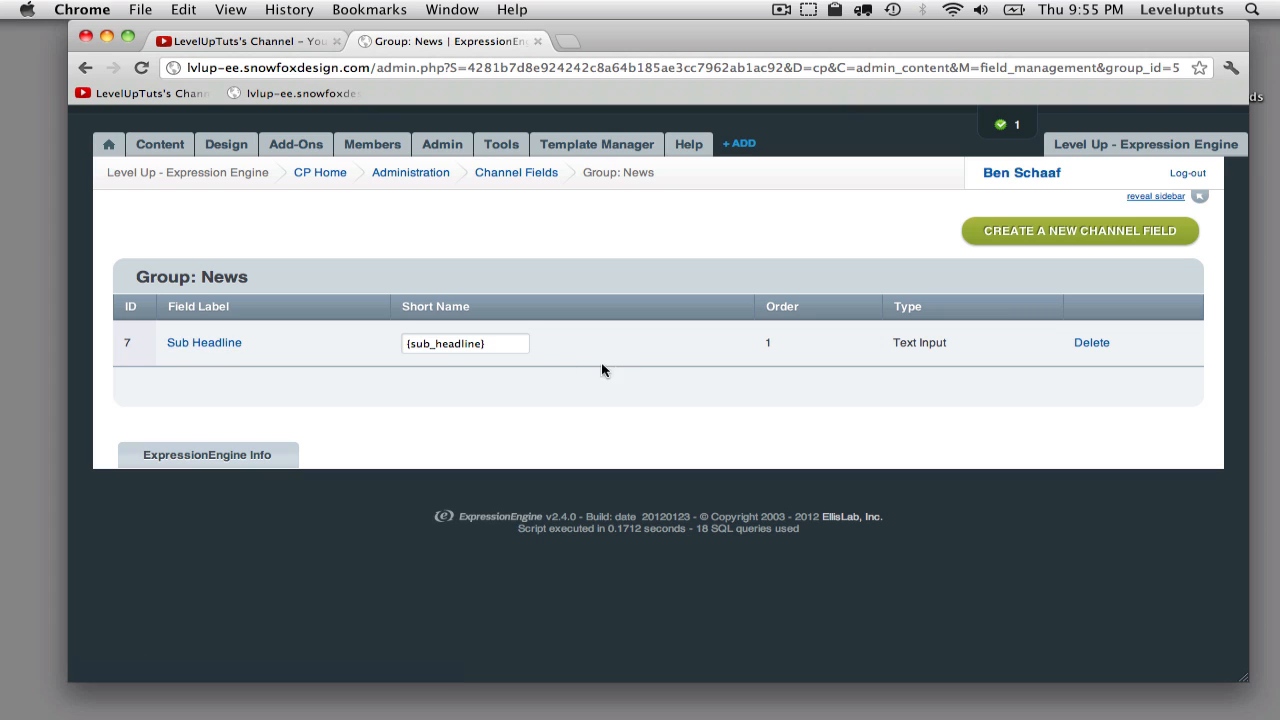
# Create a new Textarea channel field in the News group, labelled Body with the short name body
pyautogui.click(1015, 233)
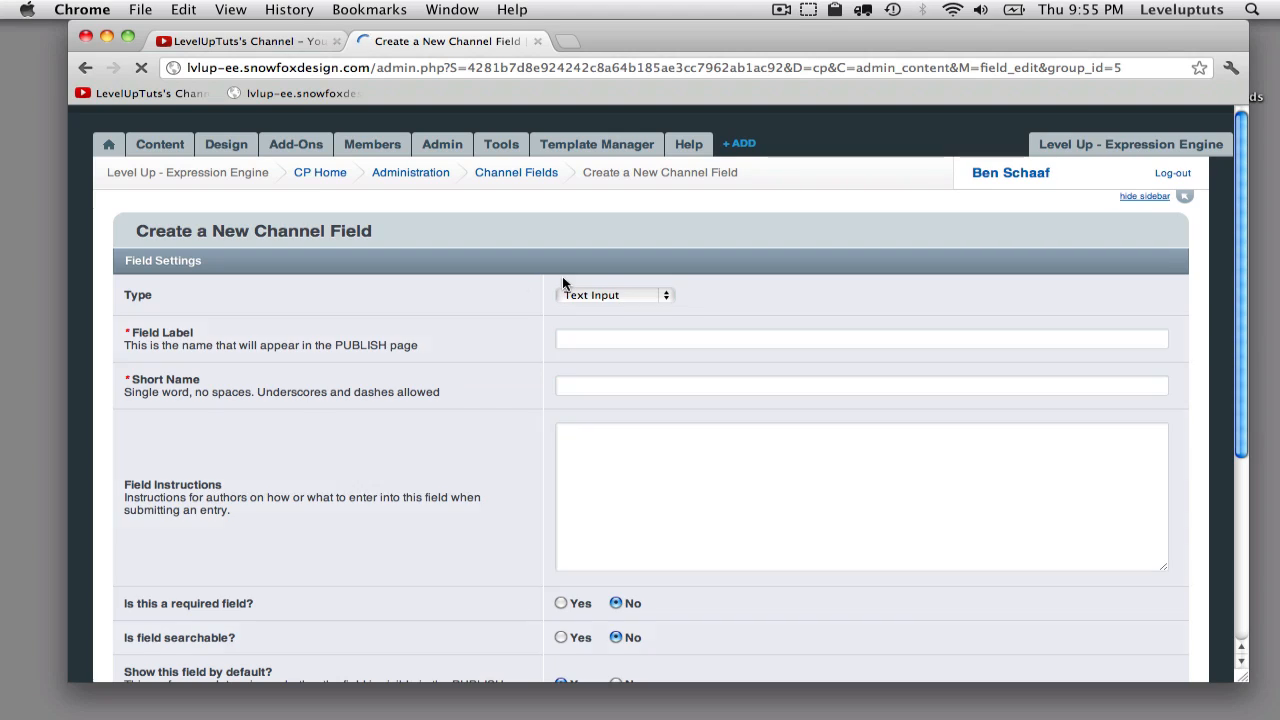
pyautogui.click(598, 295)
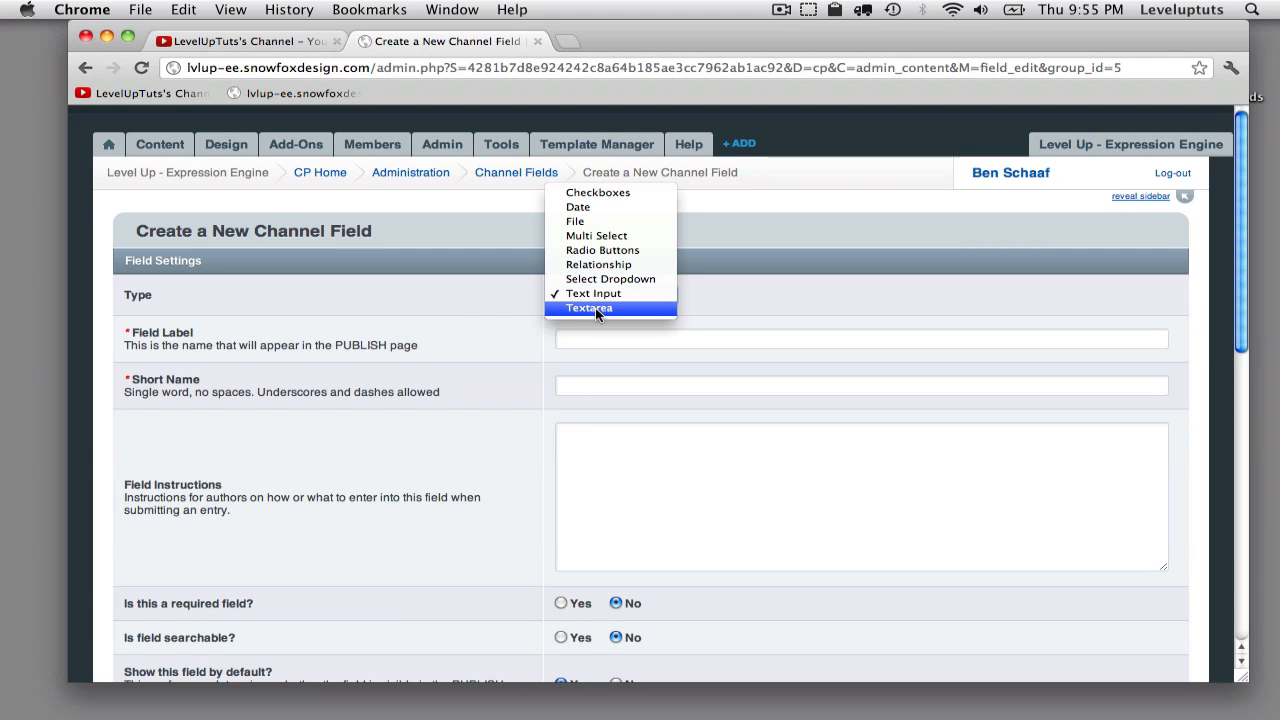
pyautogui.click(597, 309)
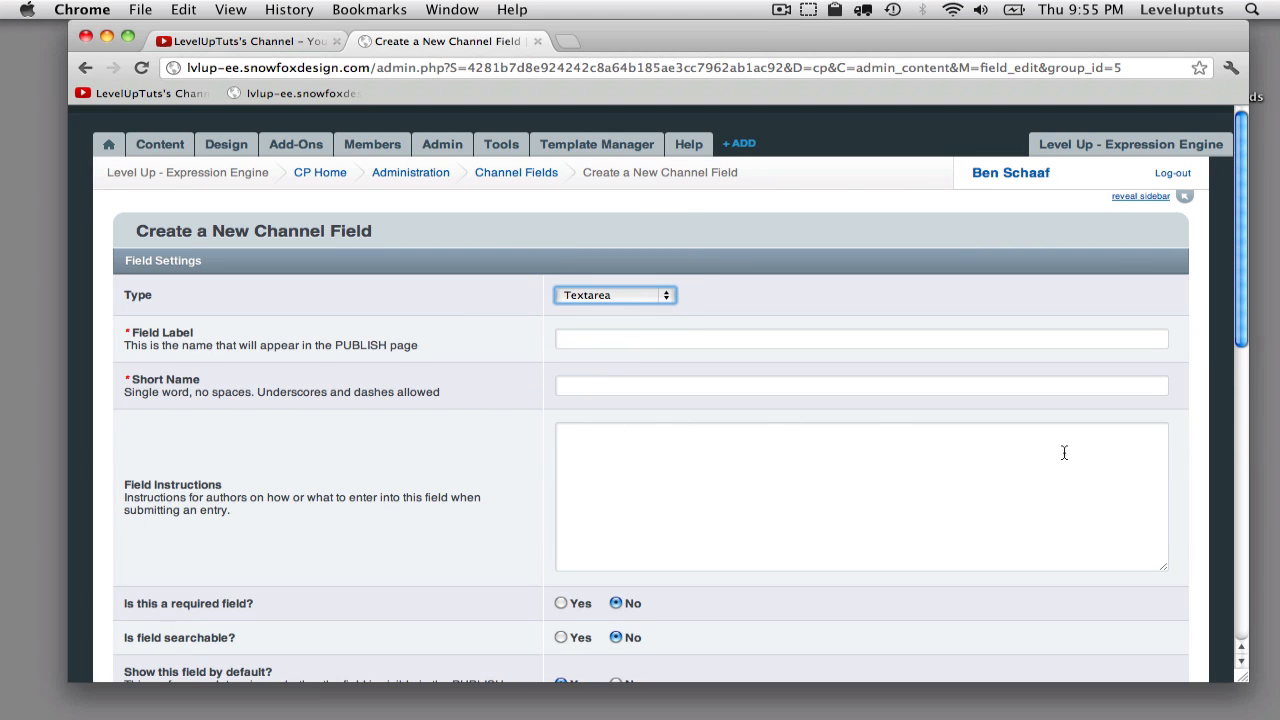
pyautogui.click(600, 336)
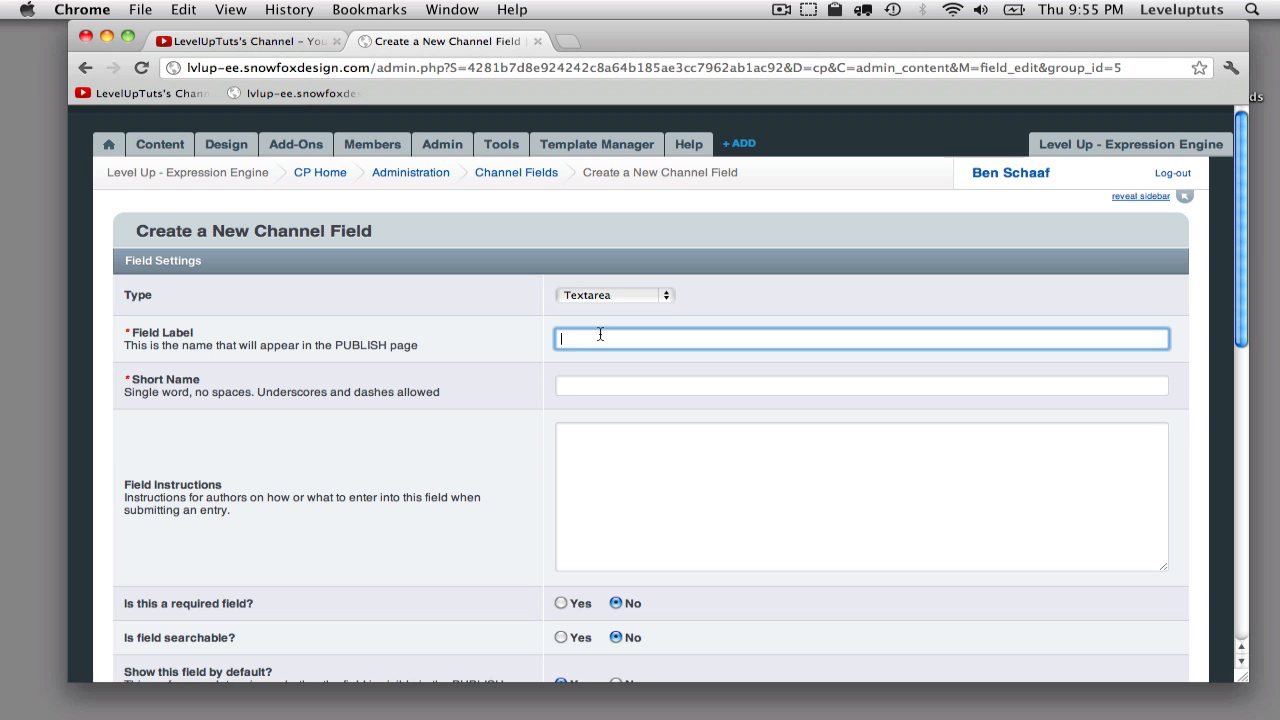
pyautogui.write('Body')
pyautogui.press('Tab')
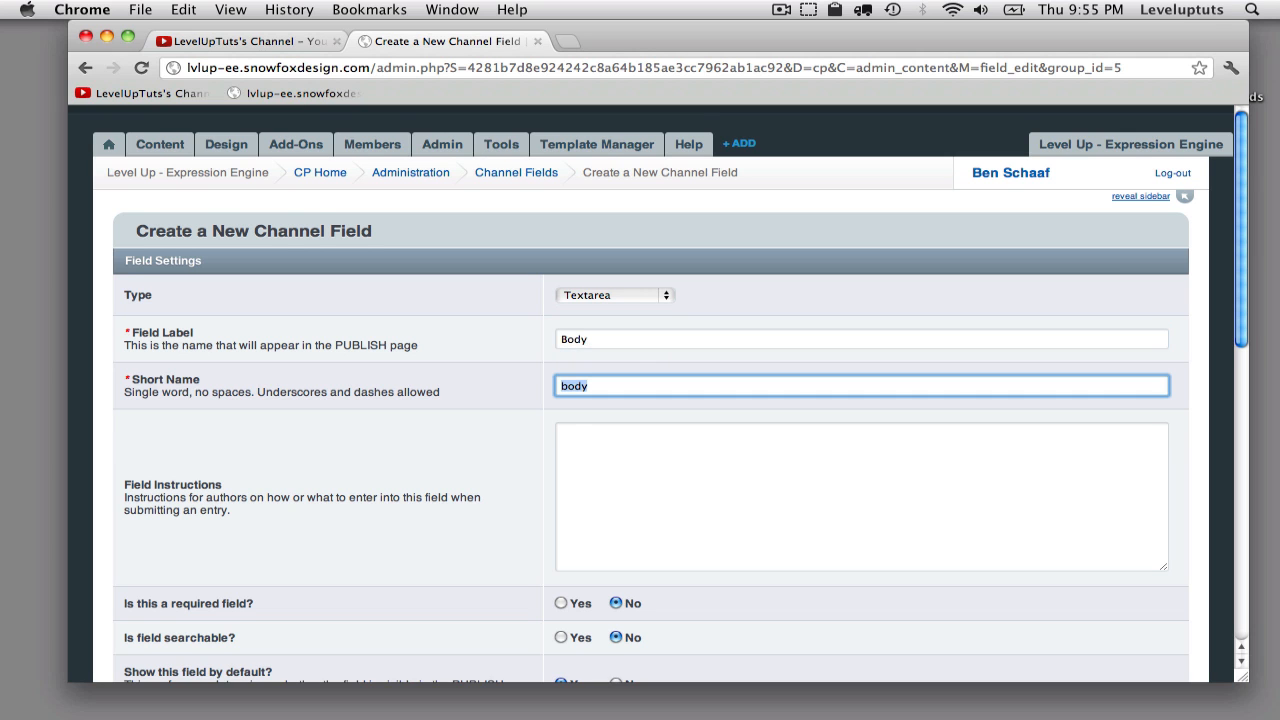
# Make the Body field required and searchable, leaving its instructions empty
pyautogui.scroll(-4, 630, 318)
pyautogui.click(630, 318)
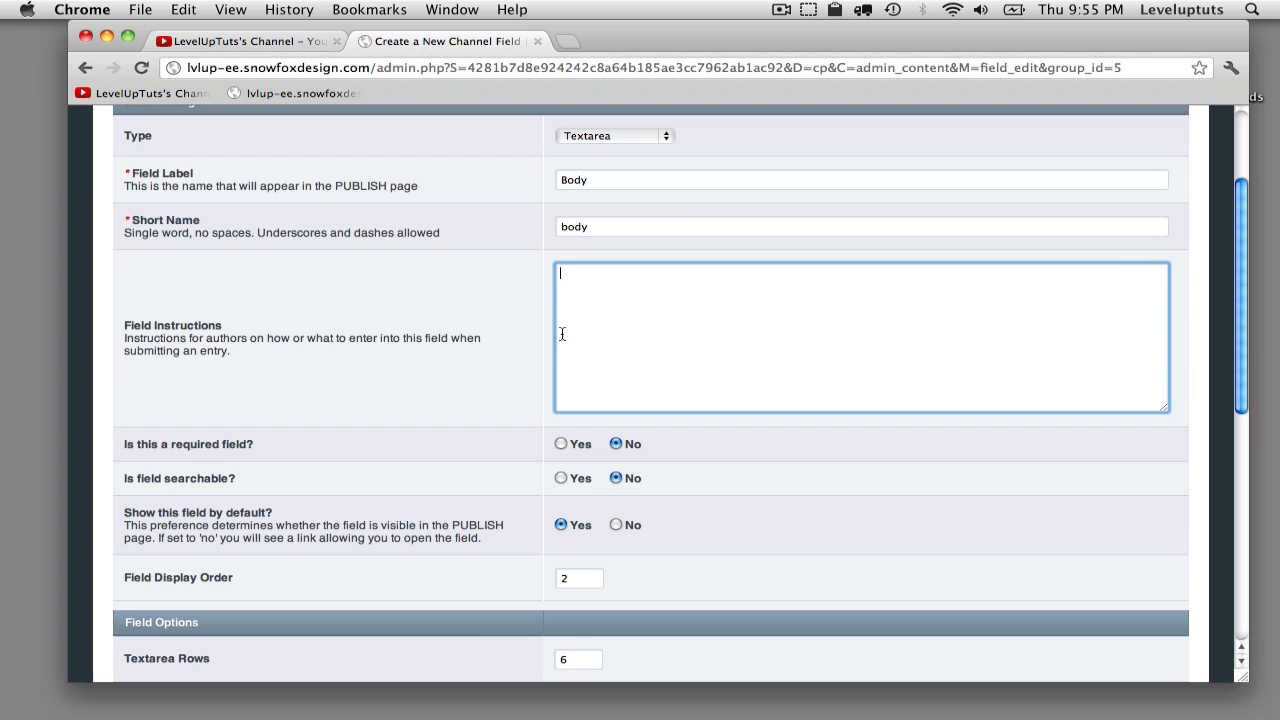
pyautogui.scroll(-3, 579, 302)
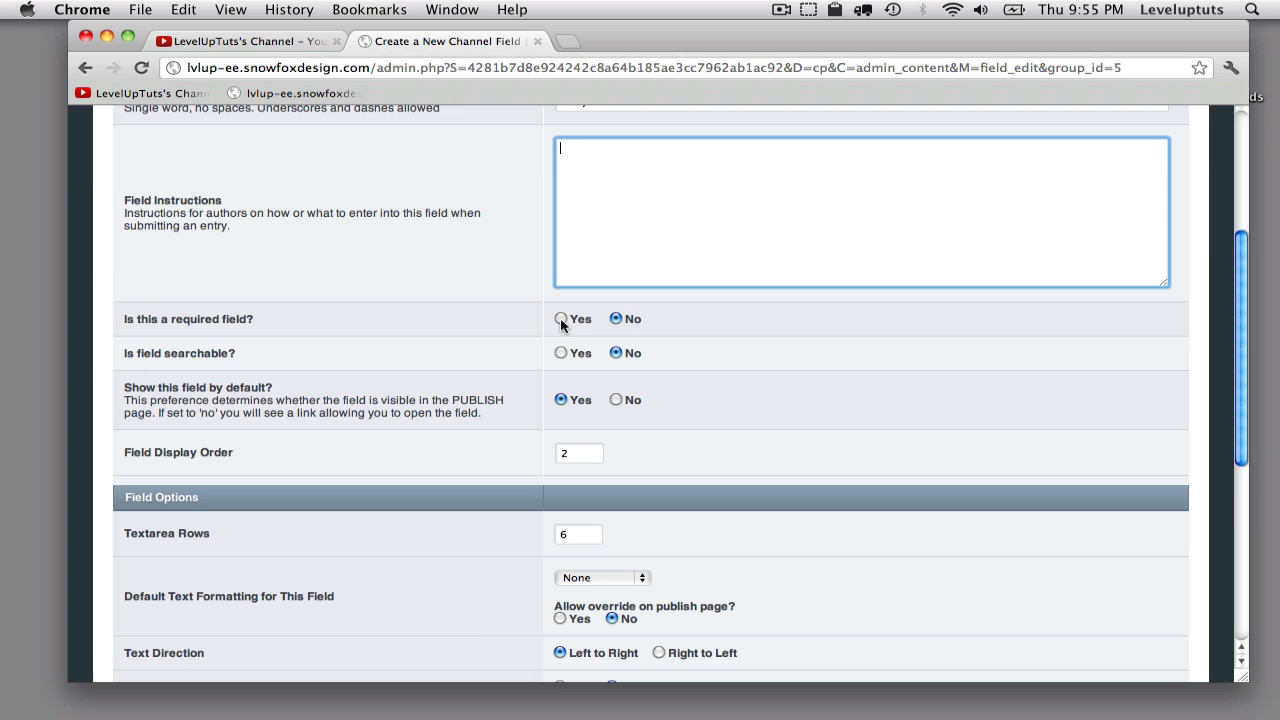
pyautogui.click(560, 318)
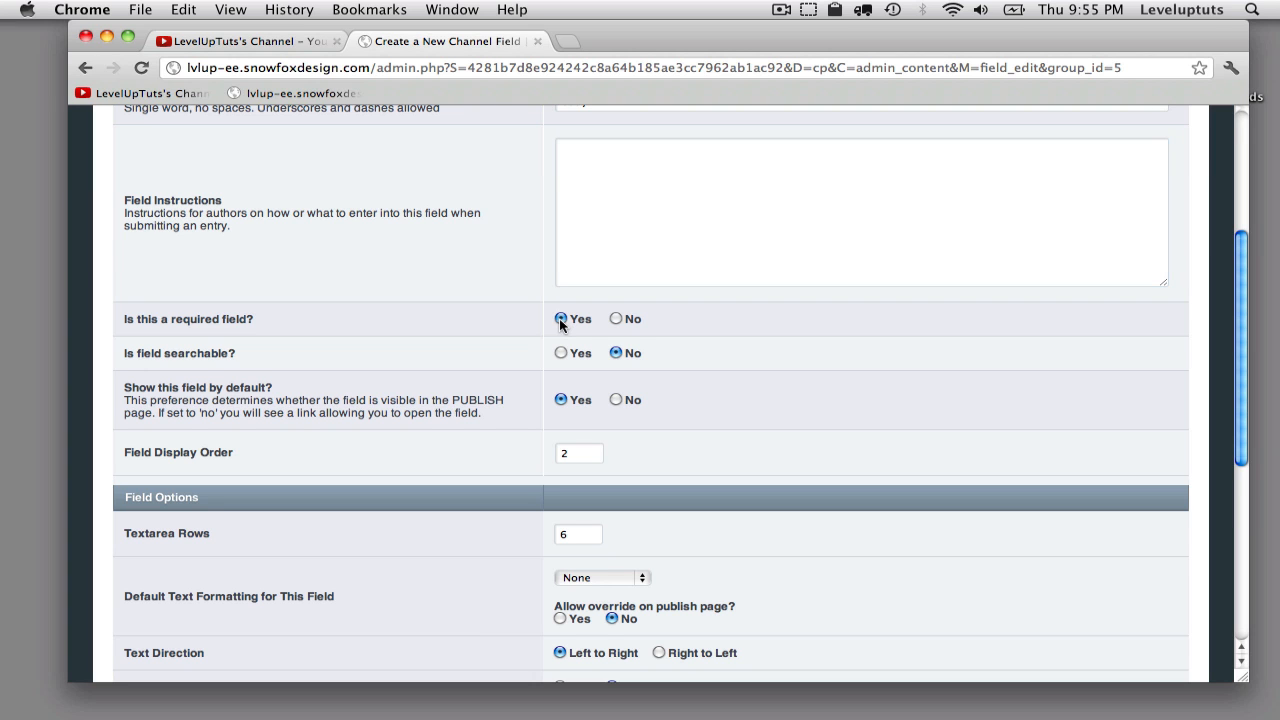
pyautogui.scroll(-1, 559, 318)
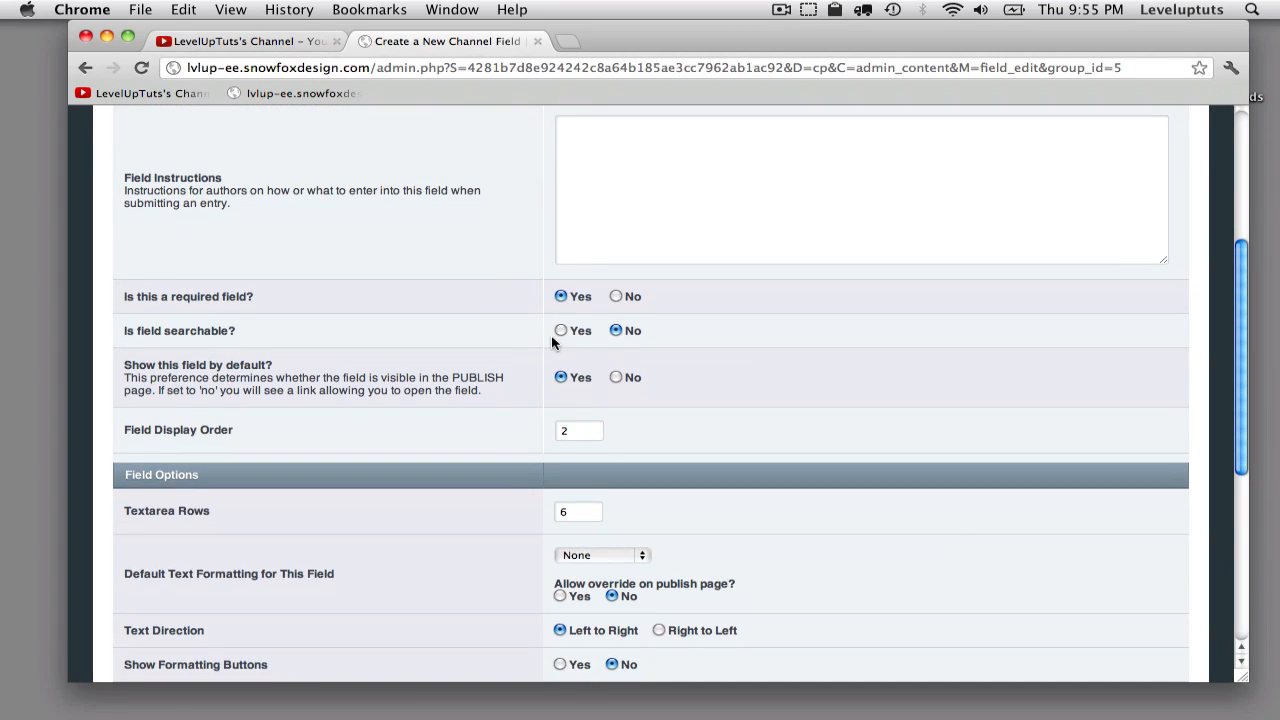
pyautogui.click(561, 331)
# Set the Body field's default text formatting to Auto <br />
pyautogui.scroll(-5, 488, 382)
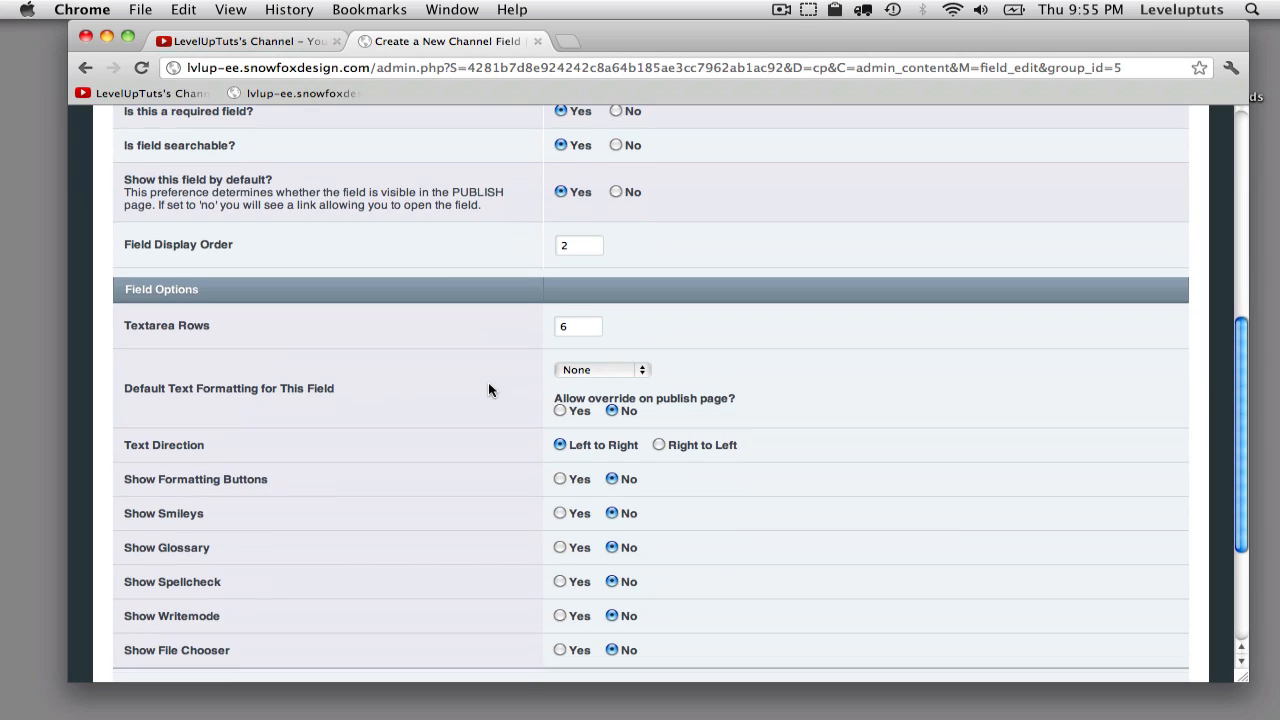
pyautogui.click(600, 372)
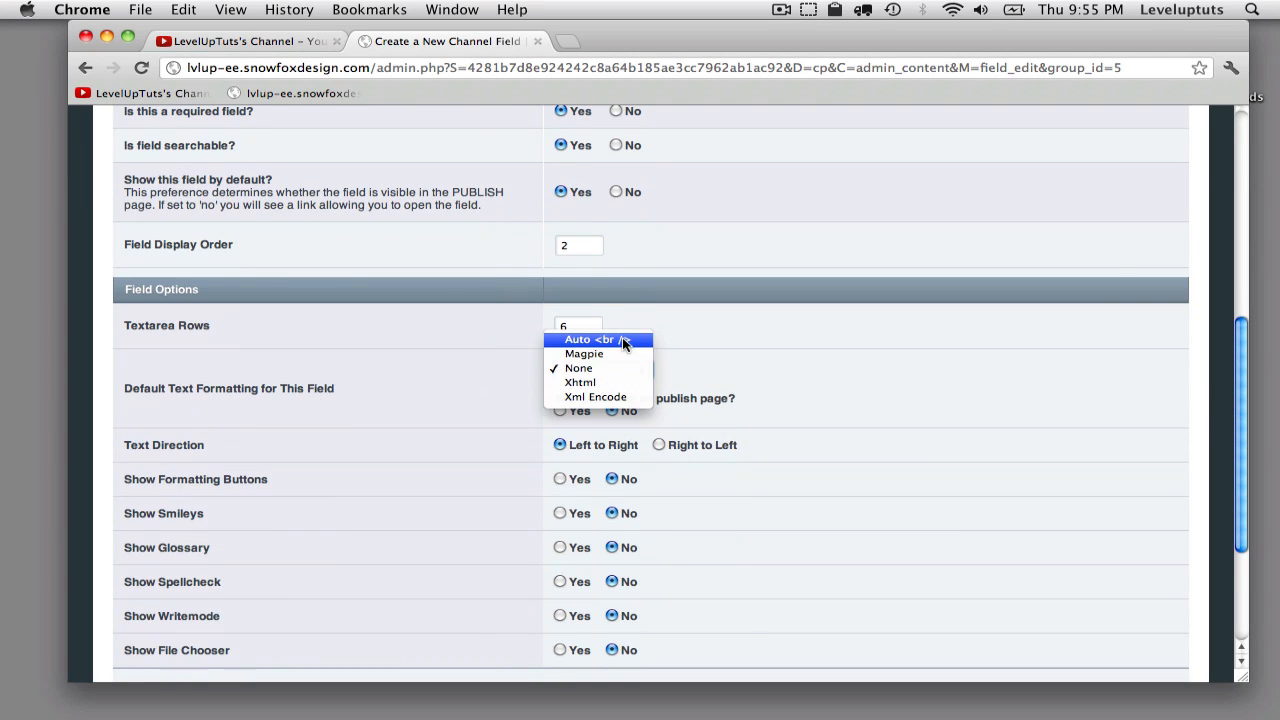
pyautogui.click(622, 339)
pyautogui.scroll(-2, 728, 350)
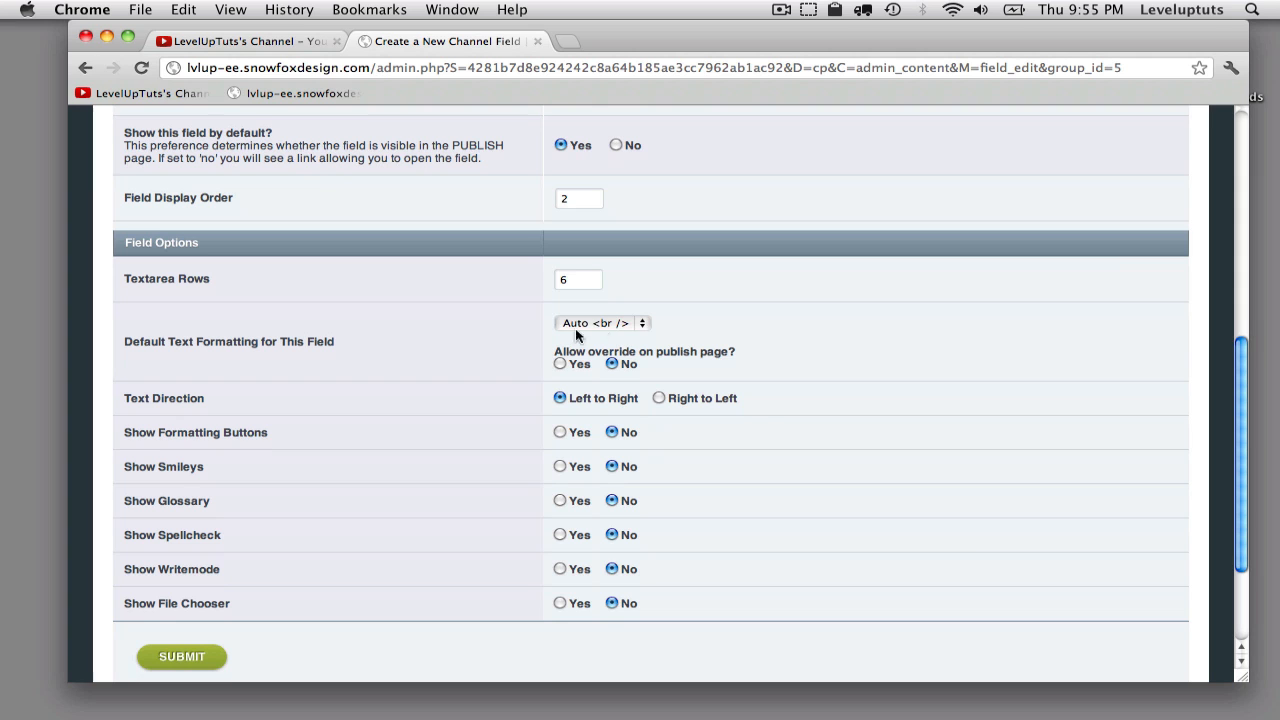
# Enable formatting buttons, spellcheck and glossary for the Body field and submit it
pyautogui.scroll(-3, 725, 330)
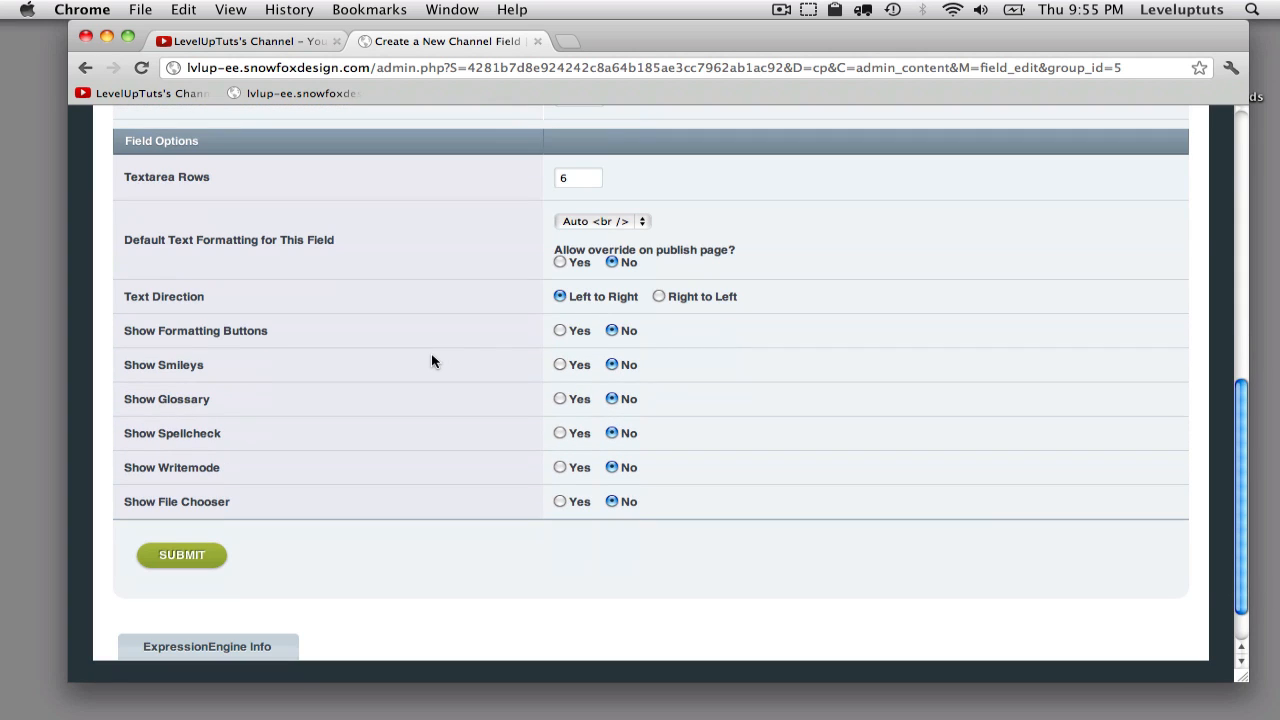
pyautogui.click(560, 331)
pyautogui.click(560, 433)
pyautogui.click(557, 400)
pyautogui.click(172, 560)
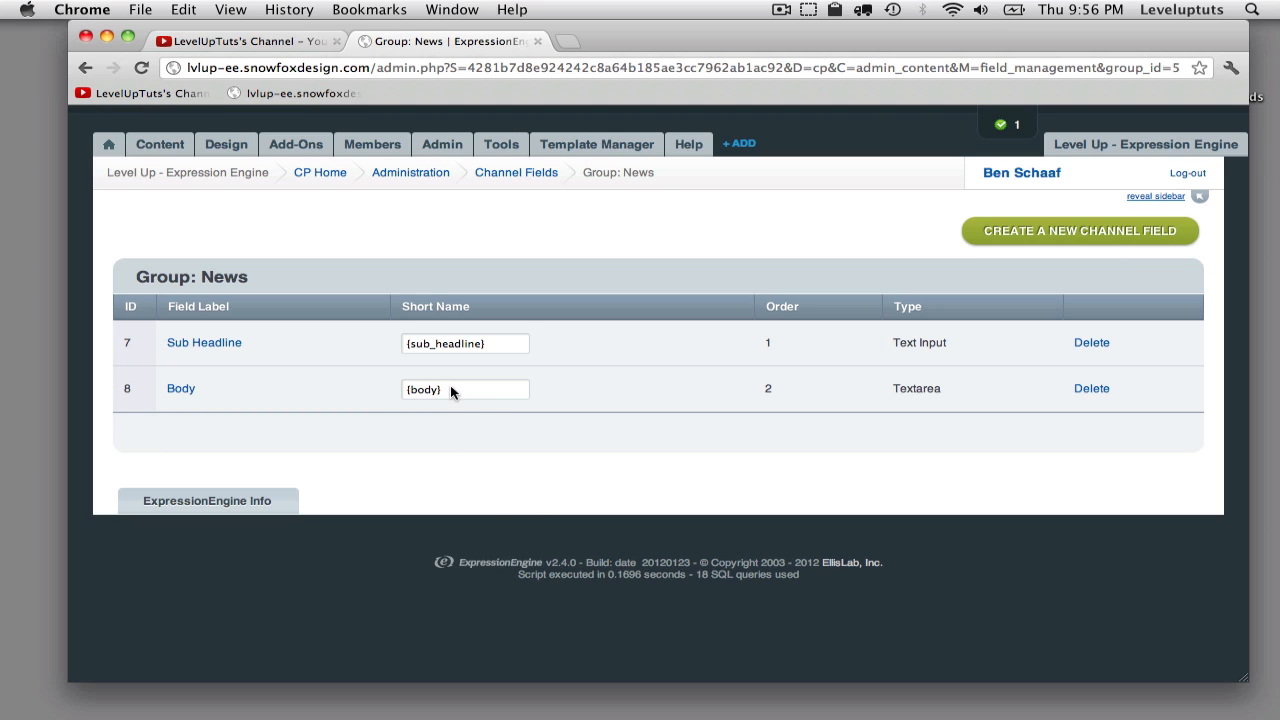
# Review the short name tags of the Body and Sub Headline fields in the News group
pyautogui.click(451, 392)
pyautogui.click(491, 349)
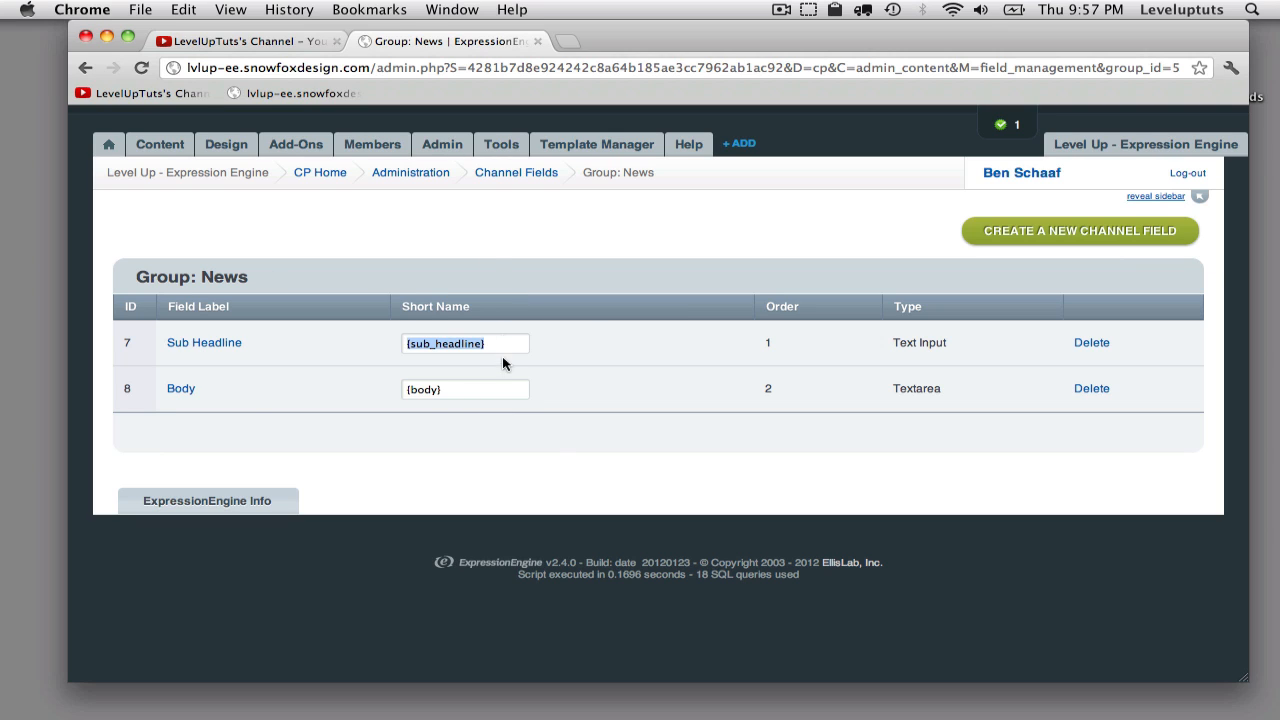
# Open a new News entry form and check its publish, date and options sections for the custom fields
pyautogui.moveTo(165, 157)
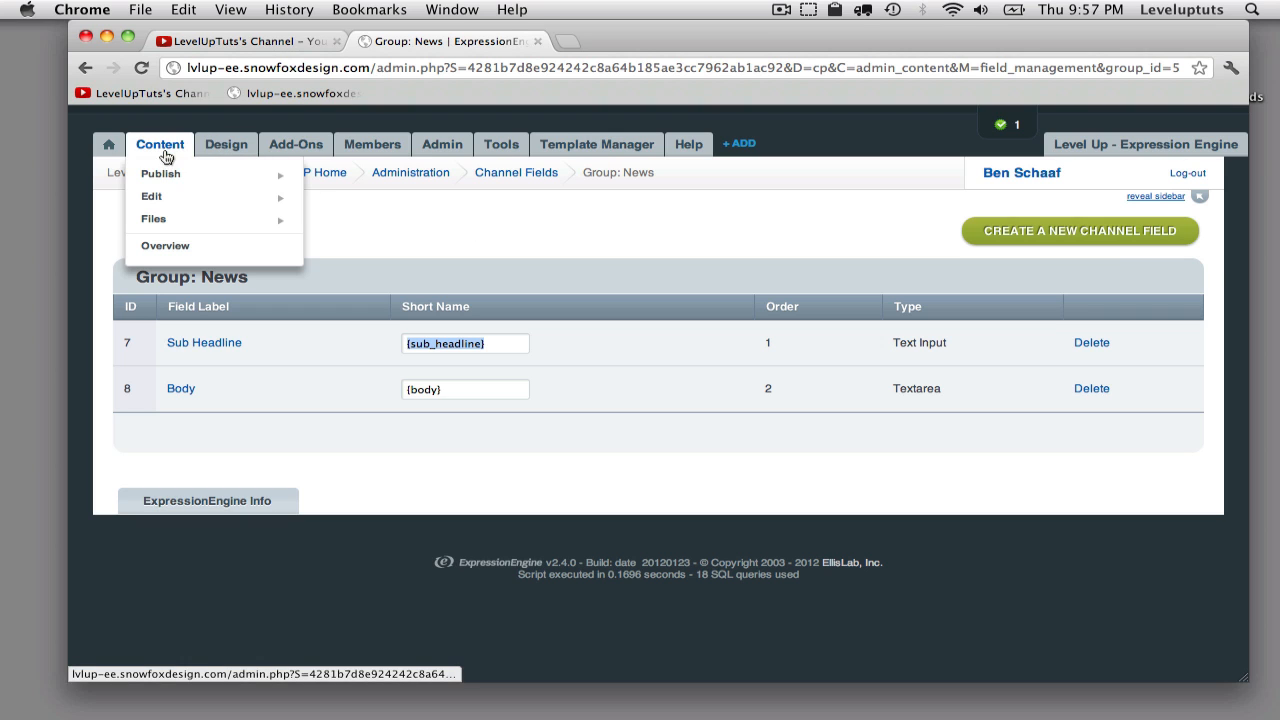
pyautogui.click(320, 172)
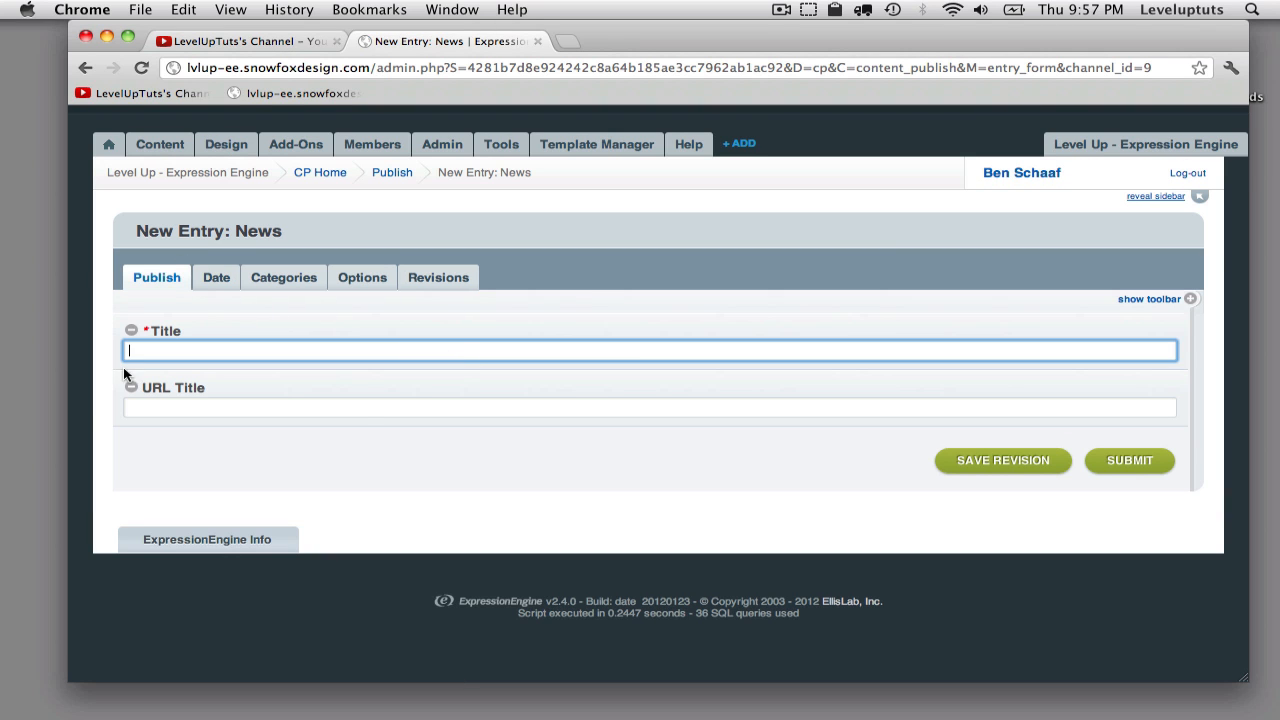
pyautogui.click(210, 276)
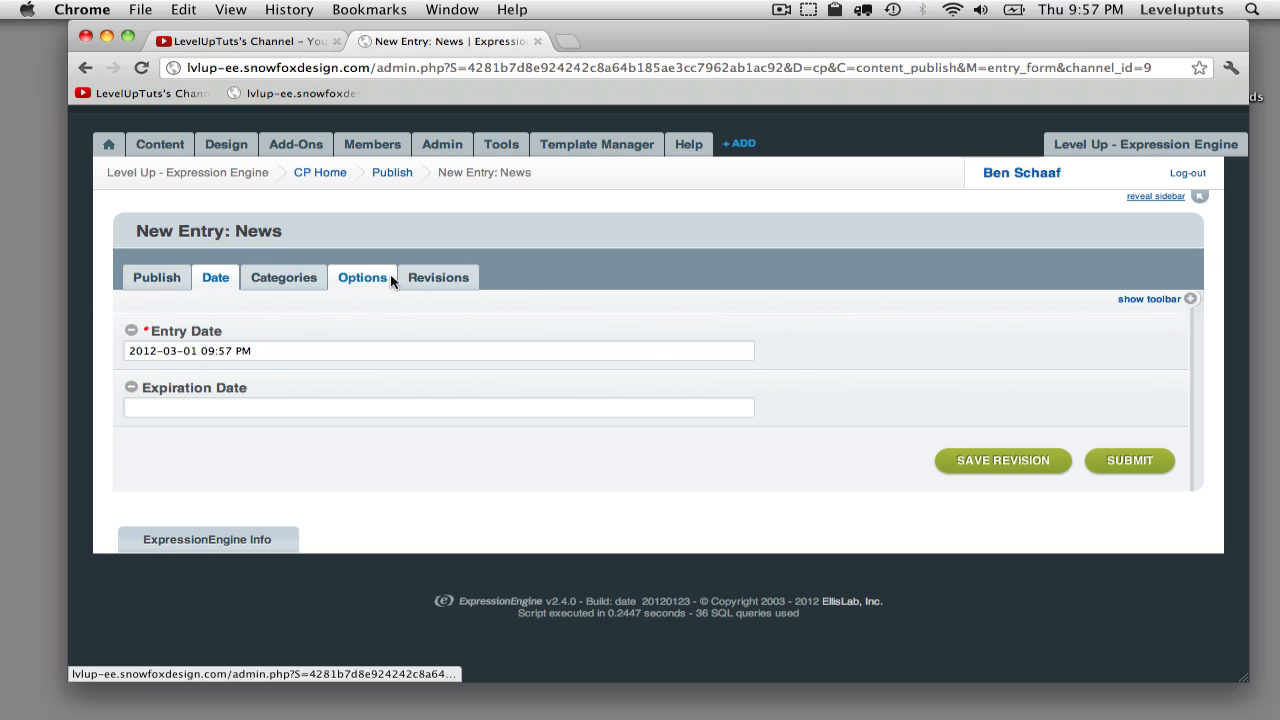
pyautogui.click(353, 277)
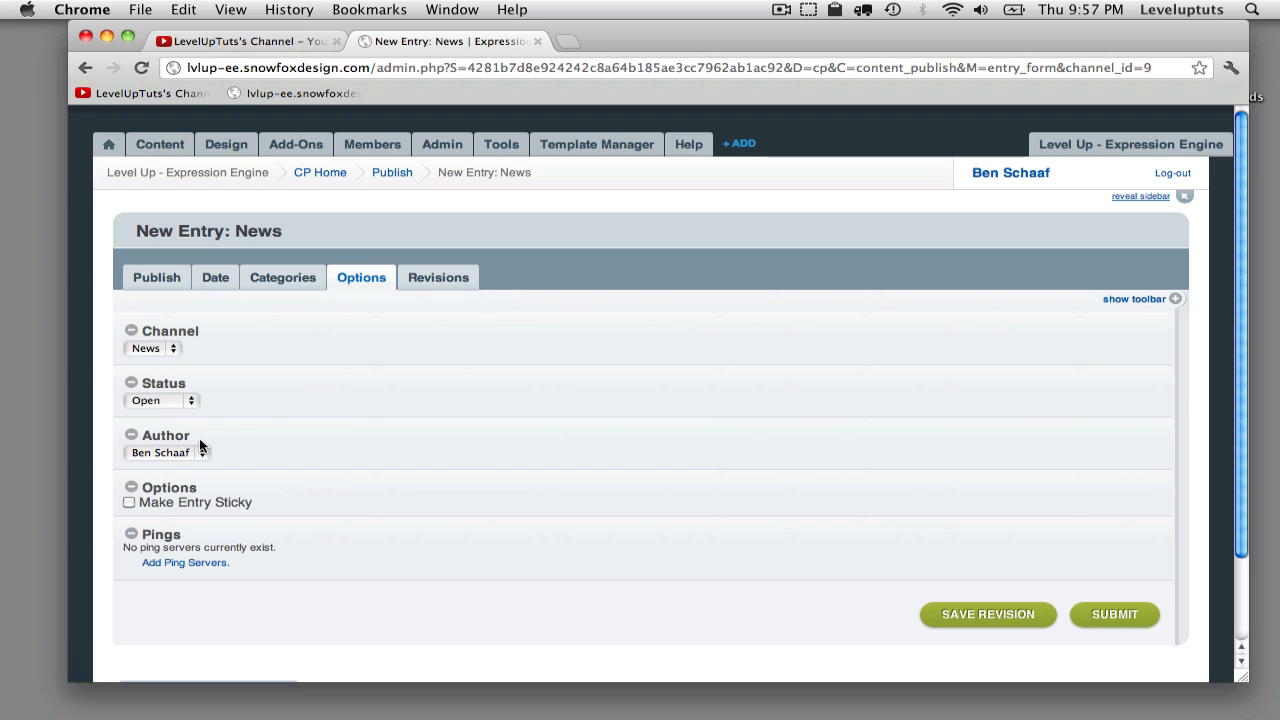
pyautogui.click(160, 280)
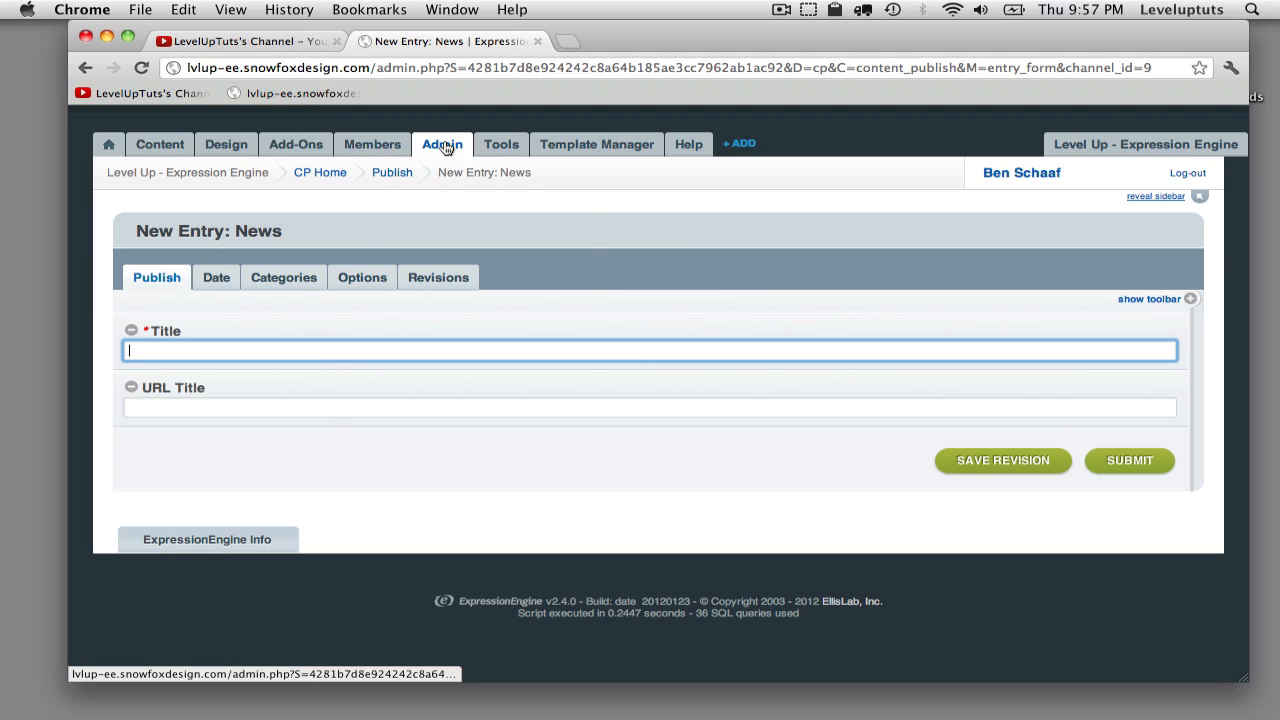
# Assign the News channel field group to the News channel and update its group assignments
pyautogui.moveTo(446, 148)
pyautogui.moveTo(452, 178)
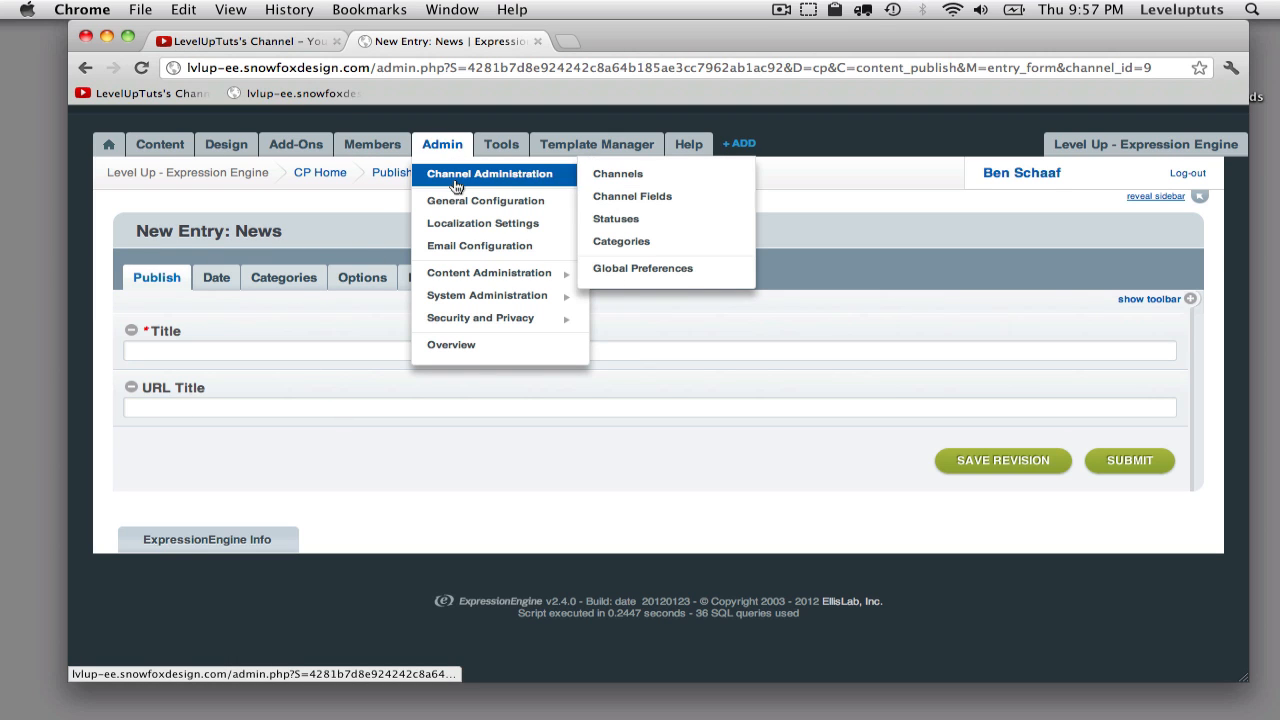
pyautogui.click(644, 178)
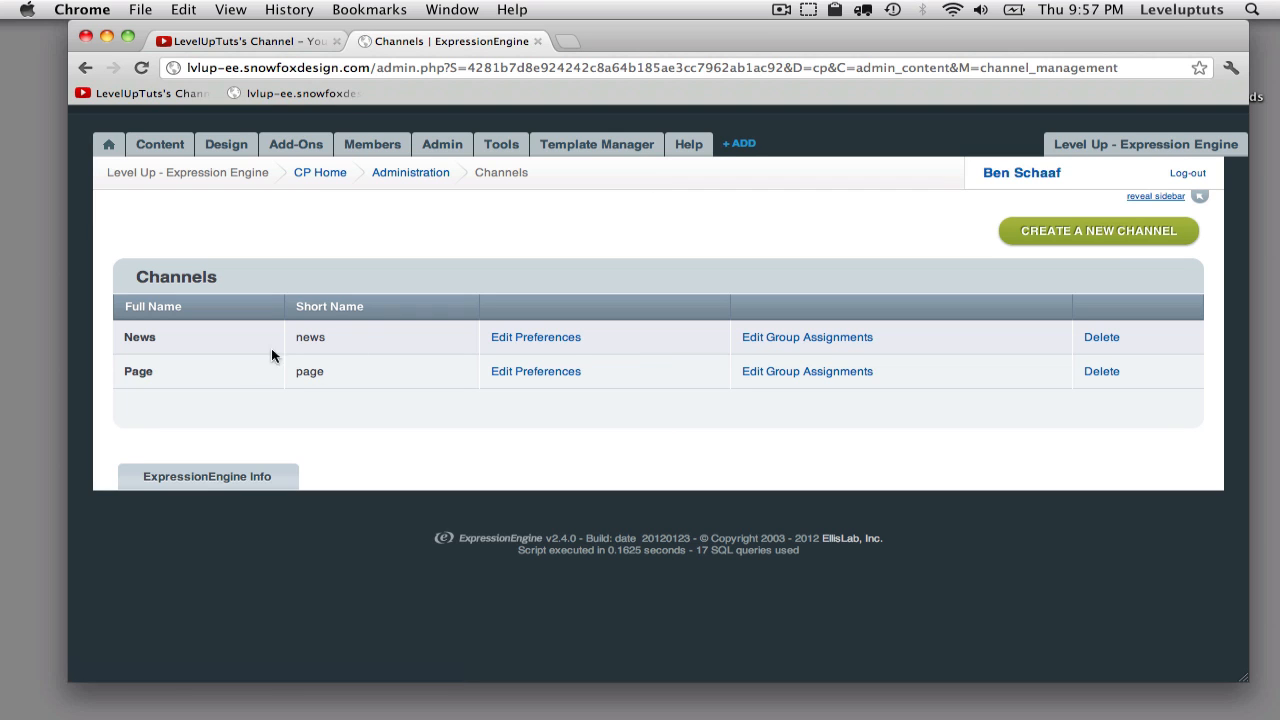
pyautogui.click(771, 337)
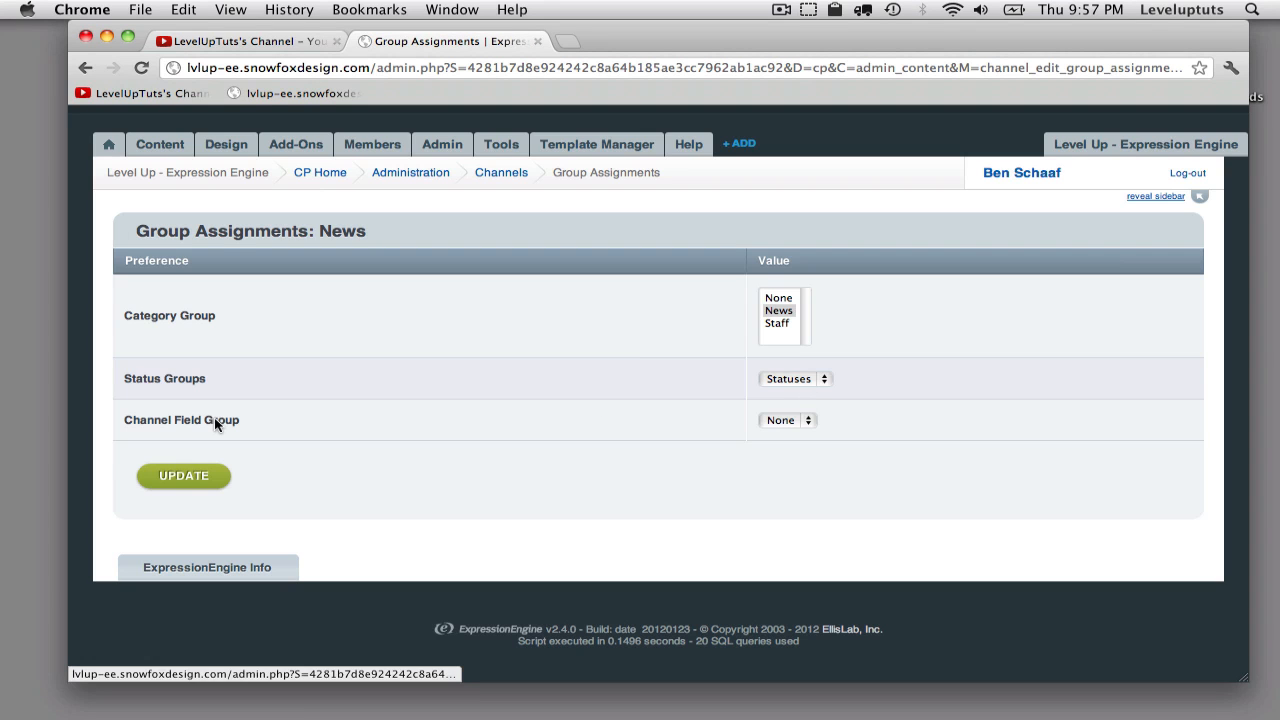
pyautogui.click(798, 424)
pyautogui.click(791, 431)
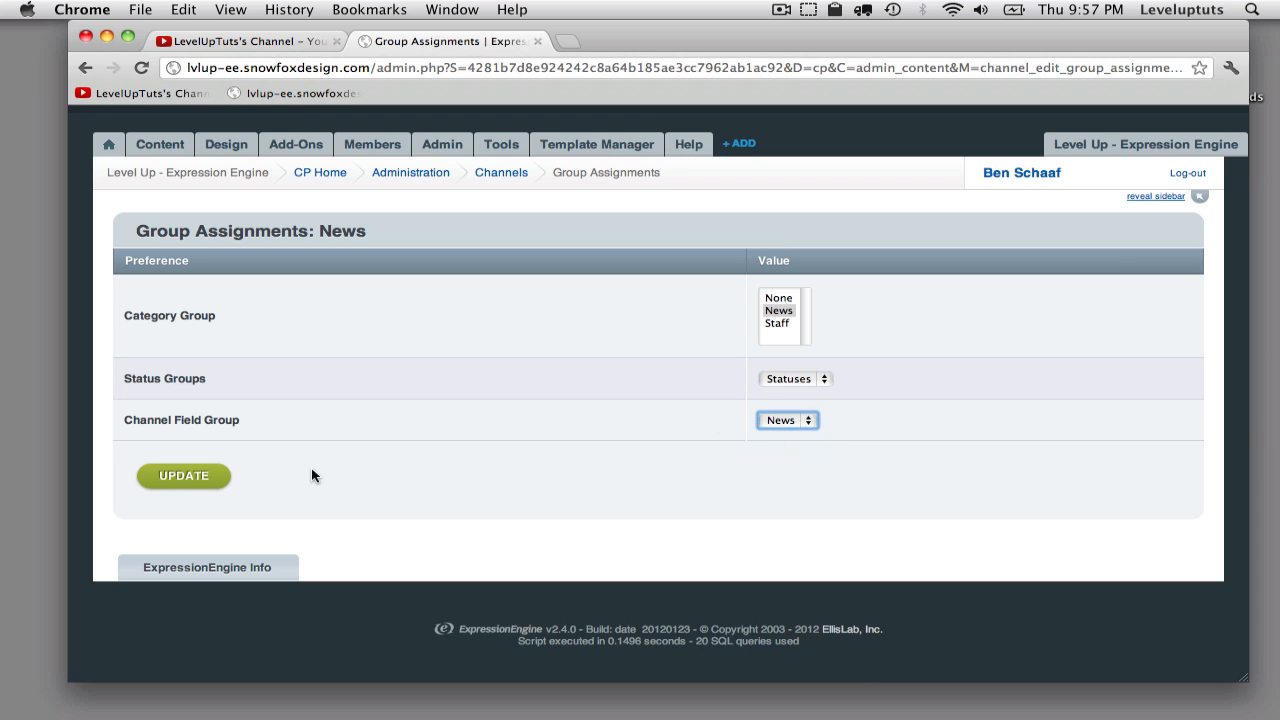
pyautogui.click(199, 476)
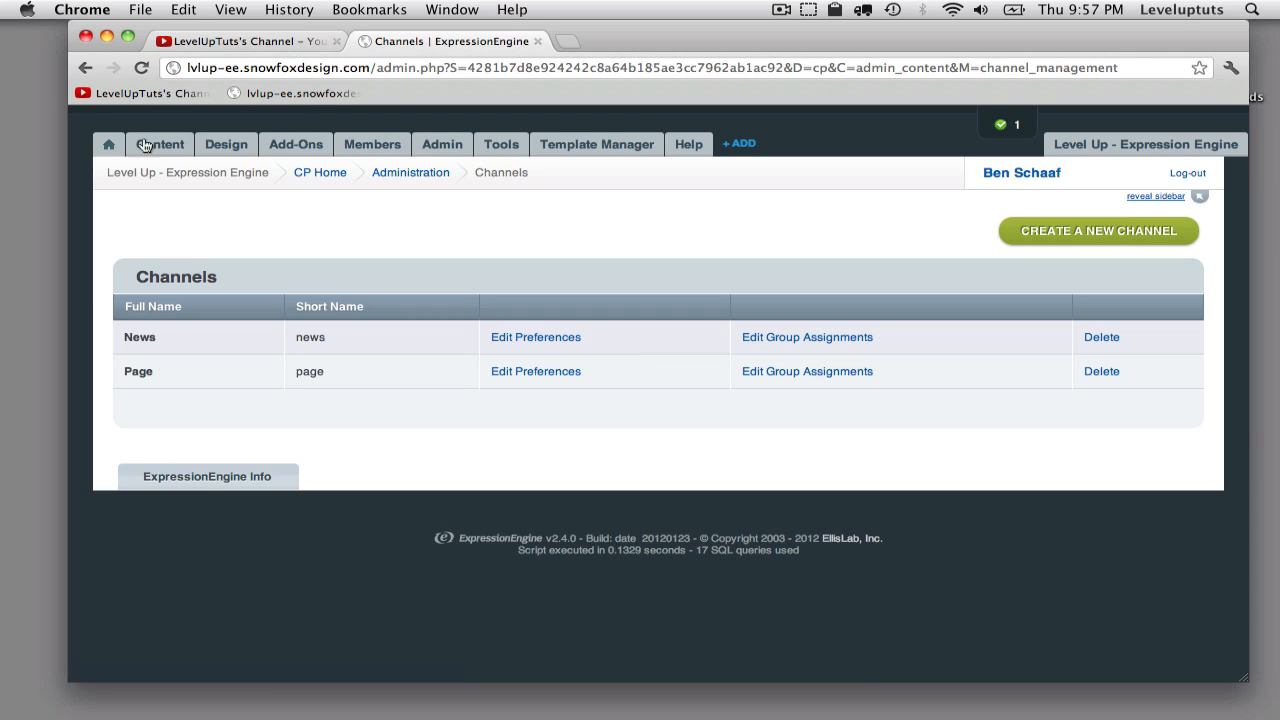
# Open a new entry form for the News channel and check it for the Sub Headline and Body fields
pyautogui.moveTo(150, 150)
pyautogui.moveTo(152, 172)
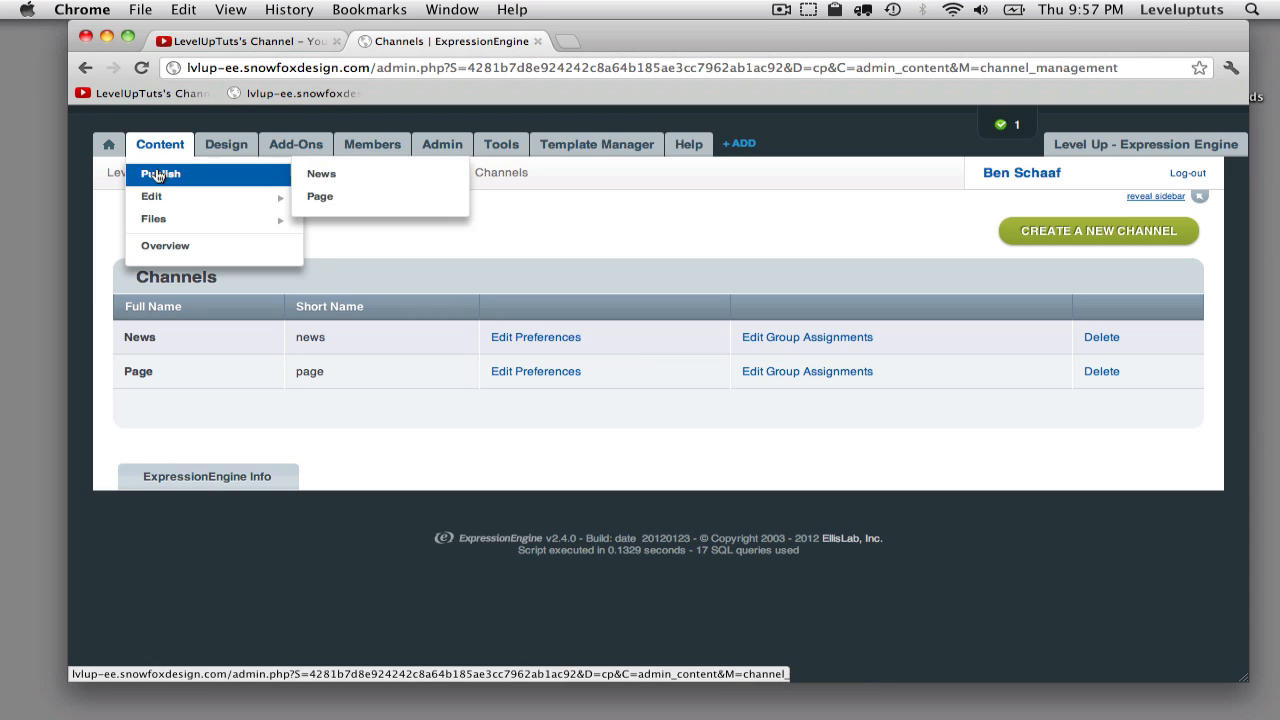
pyautogui.click(324, 184)
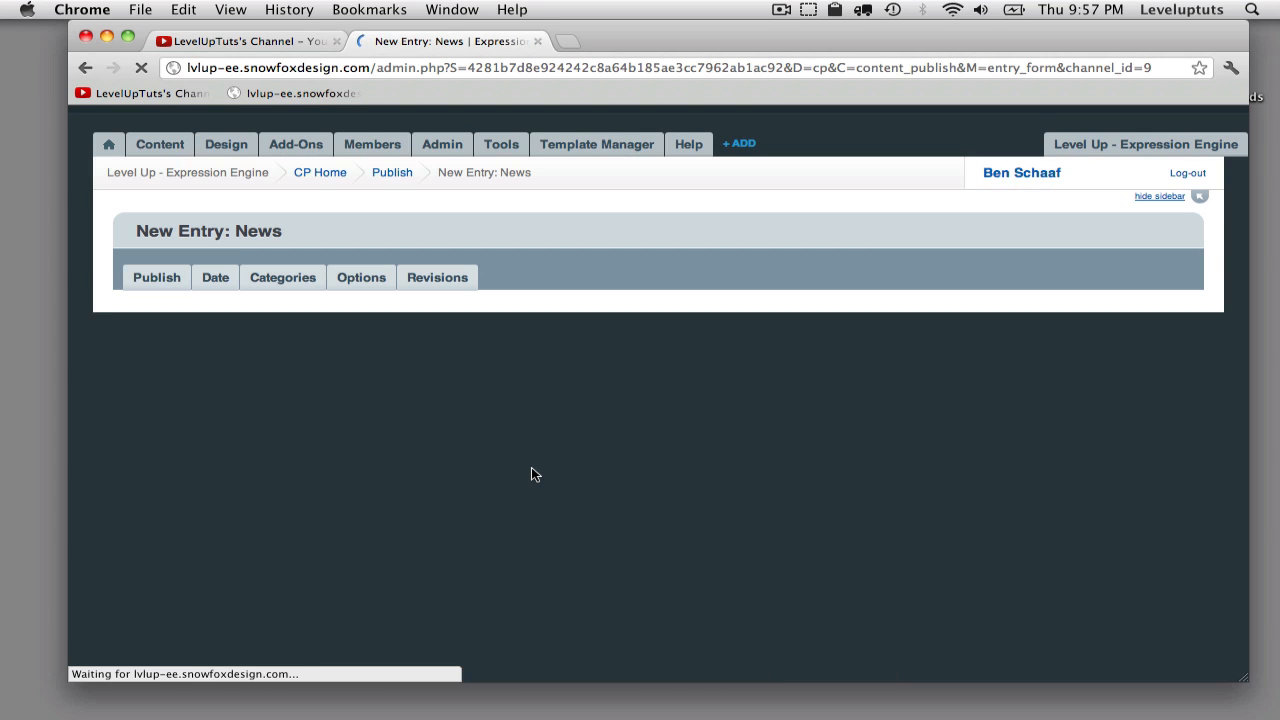
pyautogui.scroll(-1, 532, 475)
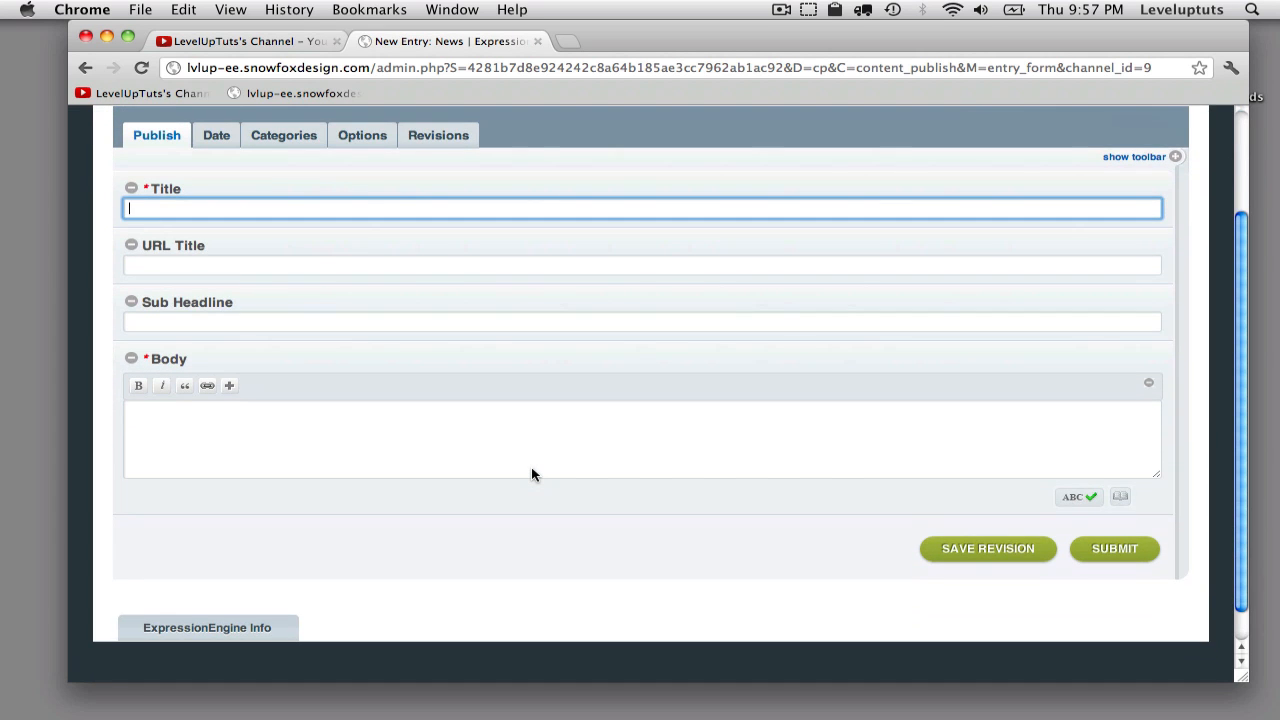
pyautogui.scroll(1, 532, 475)
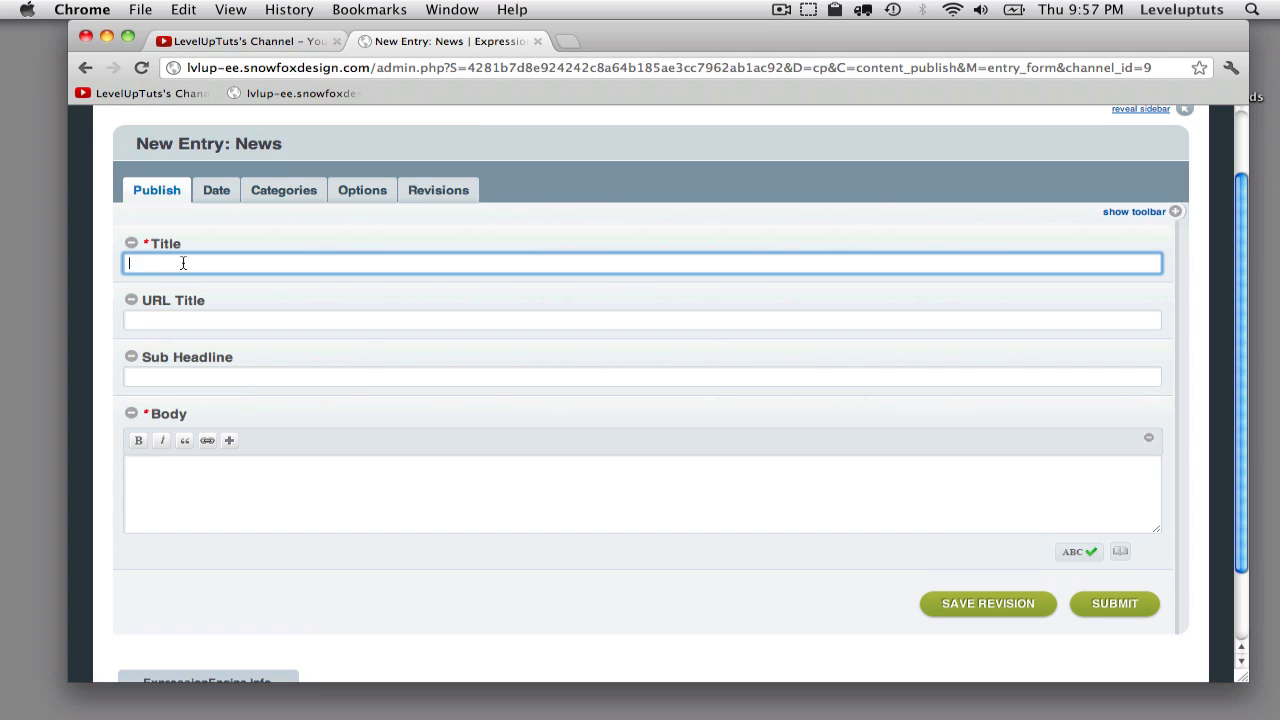
# Title the new News entry News Story, with both words capitalised
pyautogui.write('news Story')
pyautogui.moveTo(139, 269); pyautogui.dragTo(116, 269)
pyautogui.press('Left')
pyautogui.write('N')
# Examine the entry's Sub Headline input and the Body text area with its formatting controls
pyautogui.click(174, 378)
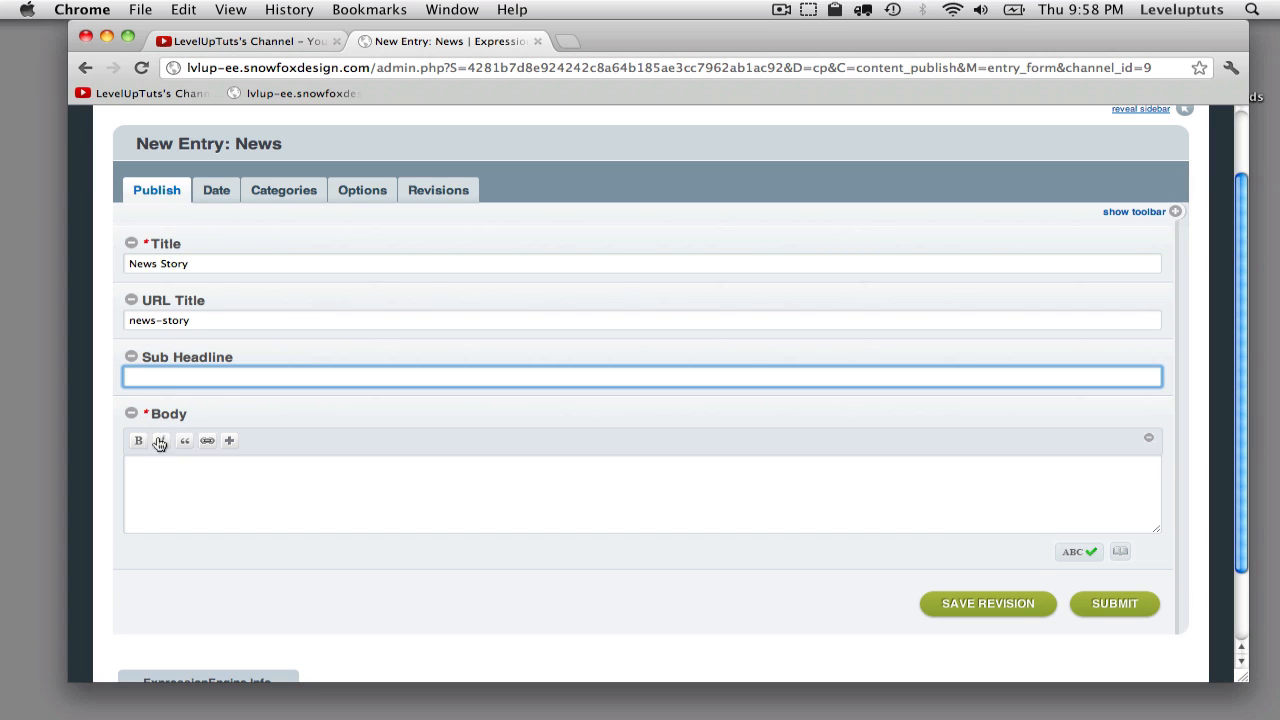
pyautogui.click(160, 478)
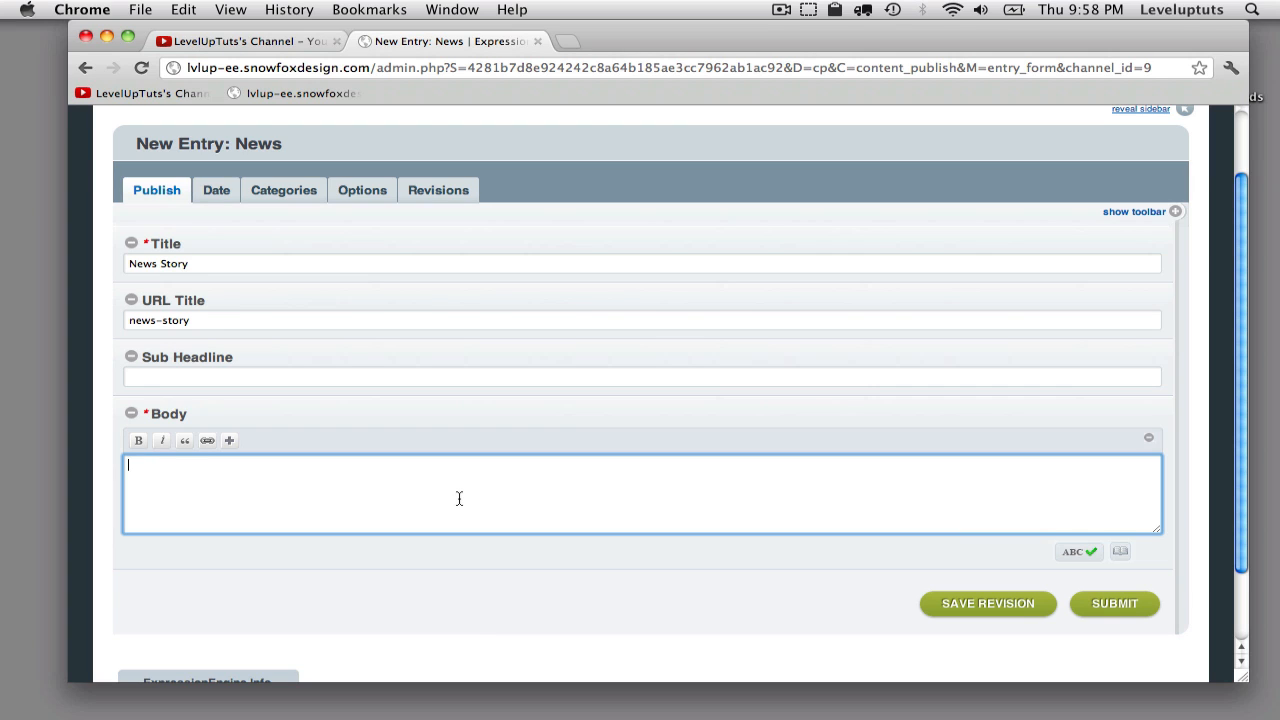
pyautogui.scroll(-1, 442, 498)
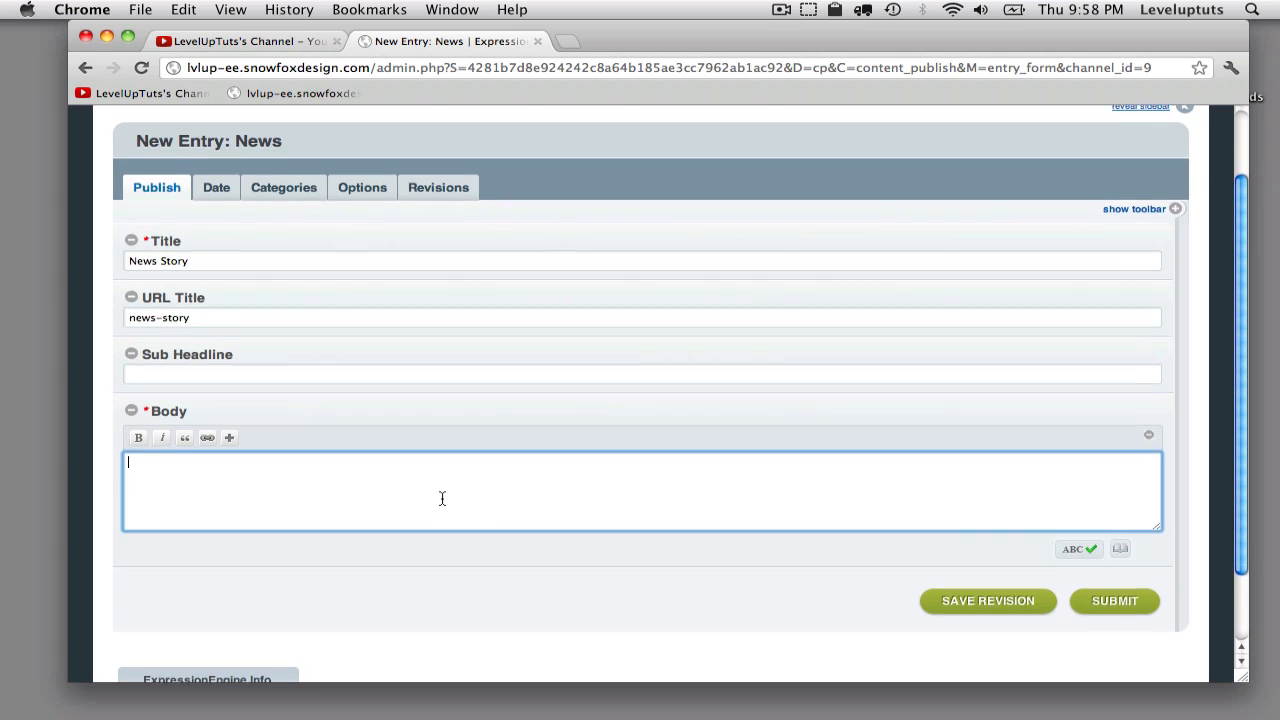
pyautogui.scroll(1, 442, 498)
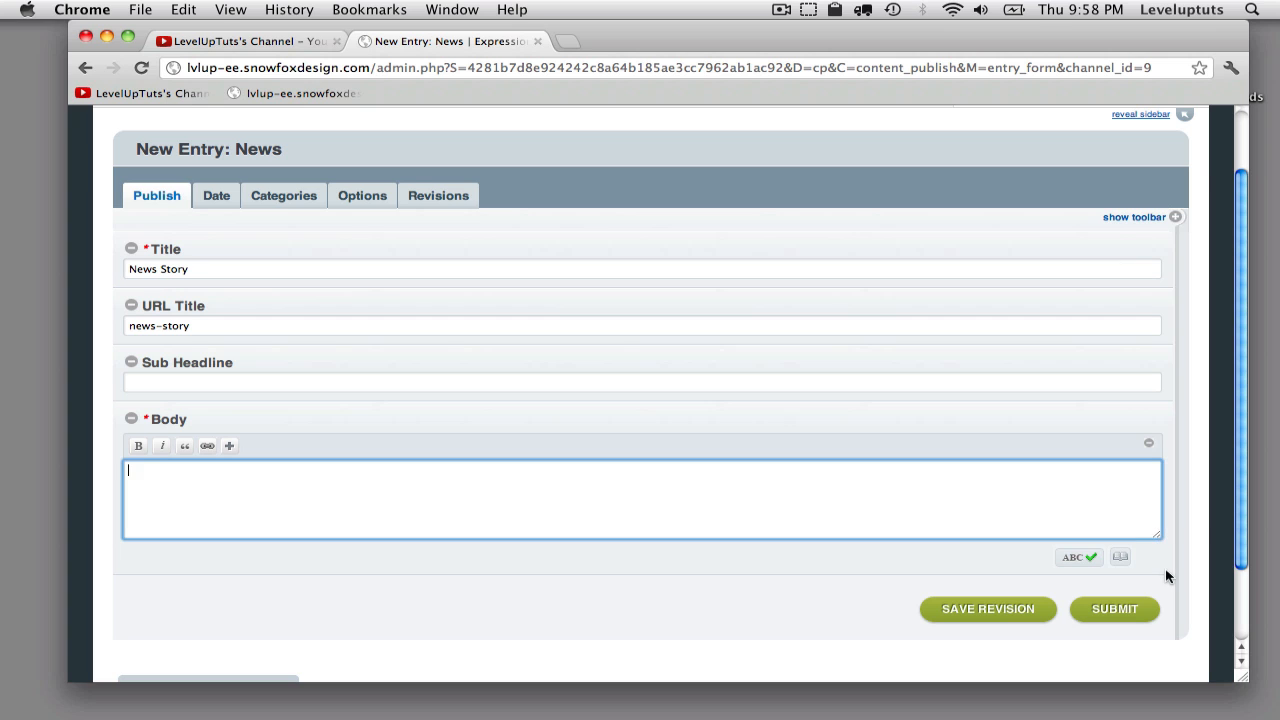
# Enlarge the Body text area vertically to give more room for writing
pyautogui.moveTo(1166, 571); pyautogui.dragTo(1168, 619)
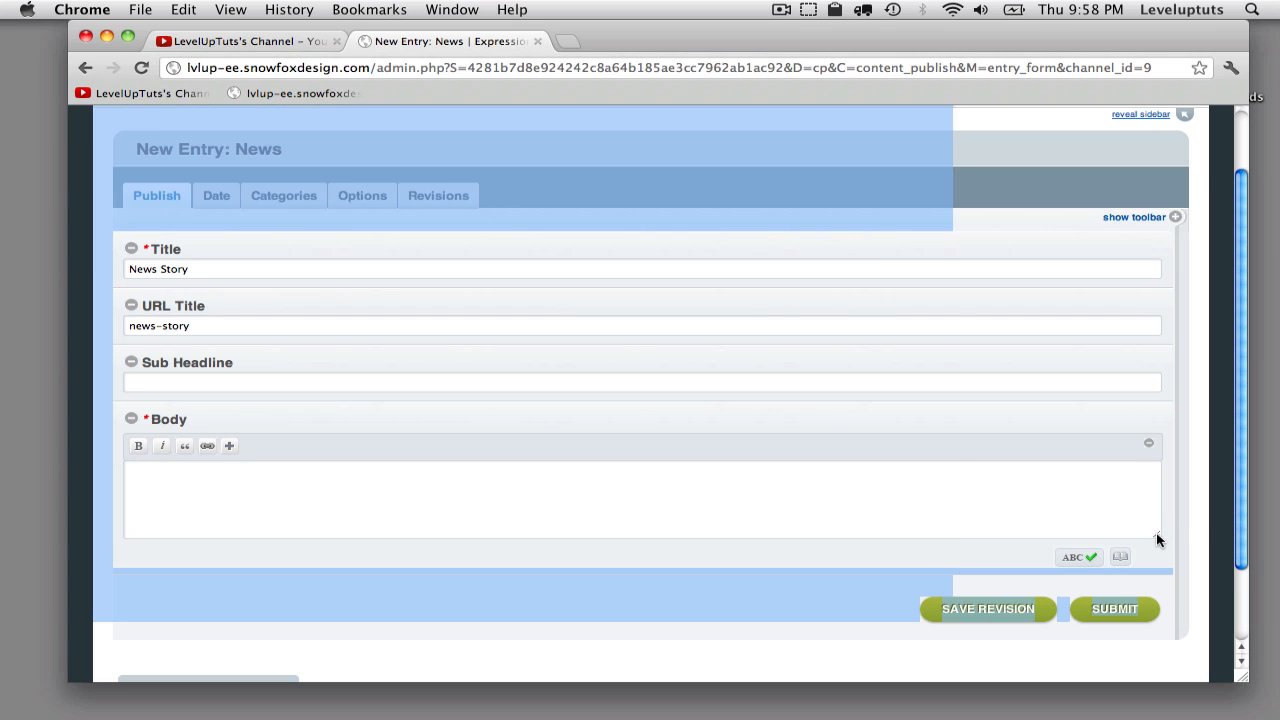
pyautogui.moveTo(1158, 540); pyautogui.dragTo(1159, 614)
pyautogui.click(706, 563)
pyautogui.scroll(3, 694, 563)
pyautogui.scroll(-1, 715, 566)
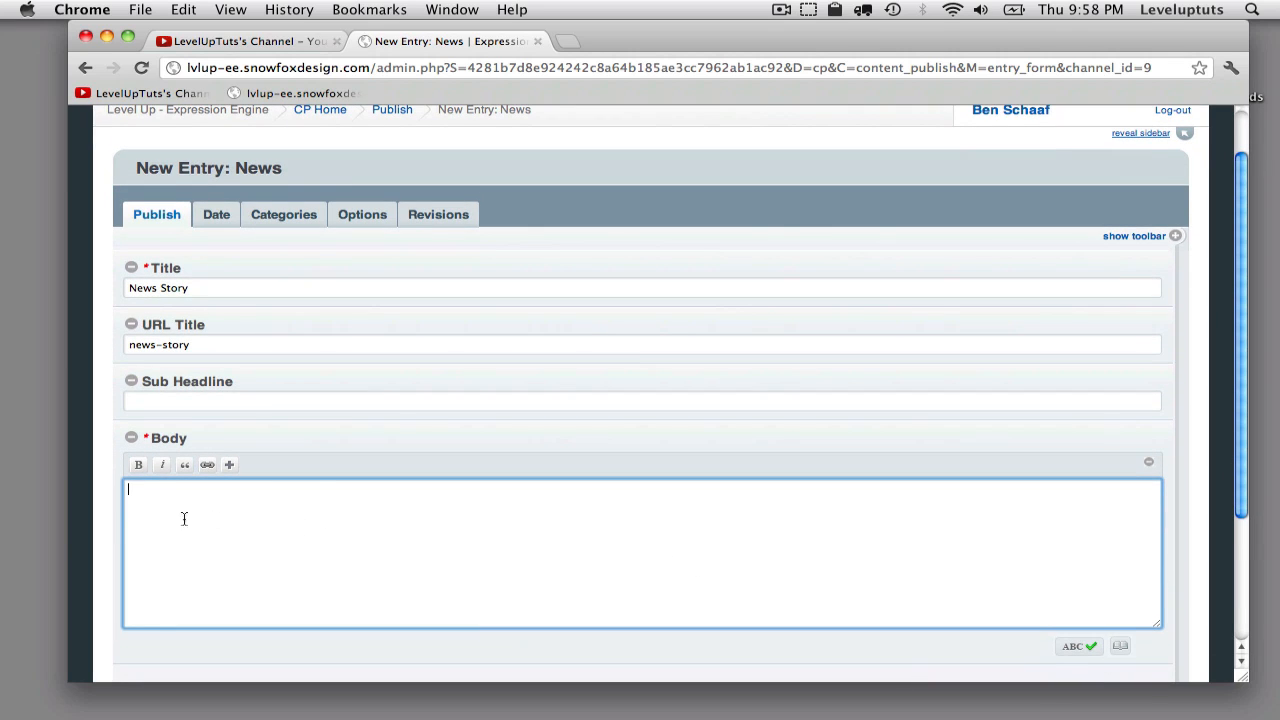
# Look over the News entry form once more and switch to the LevelUpTuts channel page on YouTube
pyautogui.scroll(1, 234, 528)
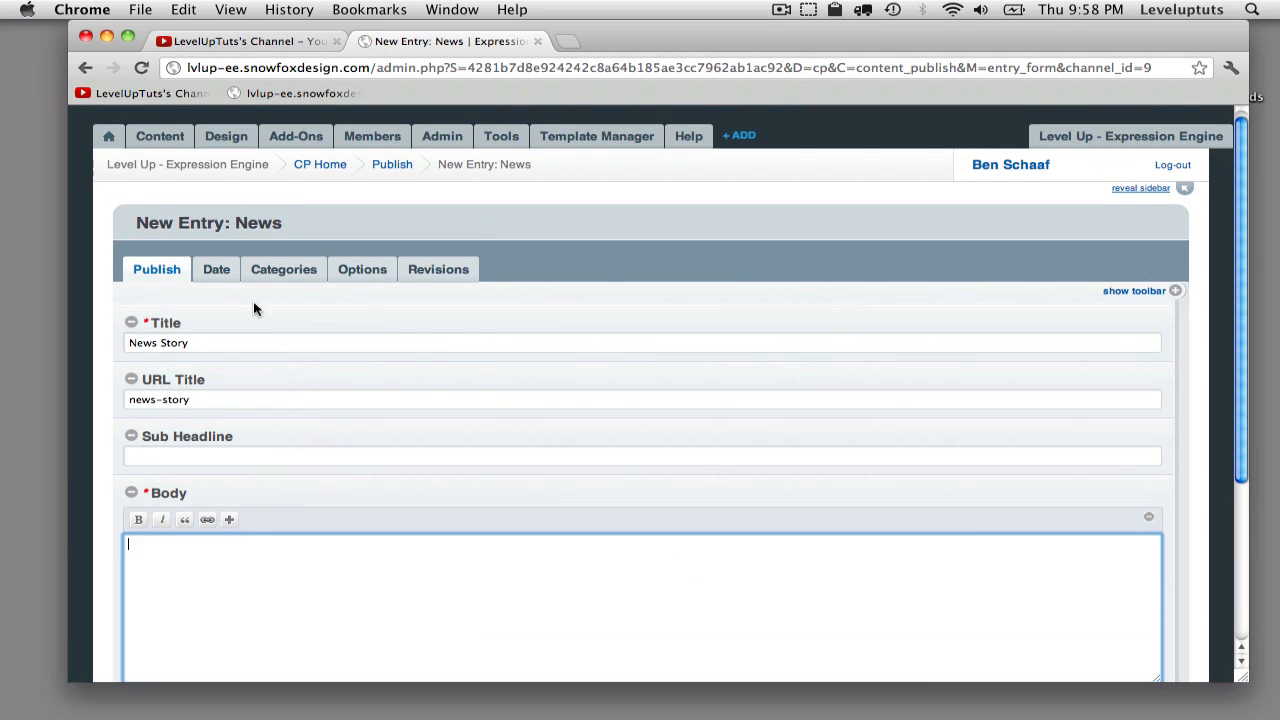
pyautogui.scroll(-1, 563, 347)
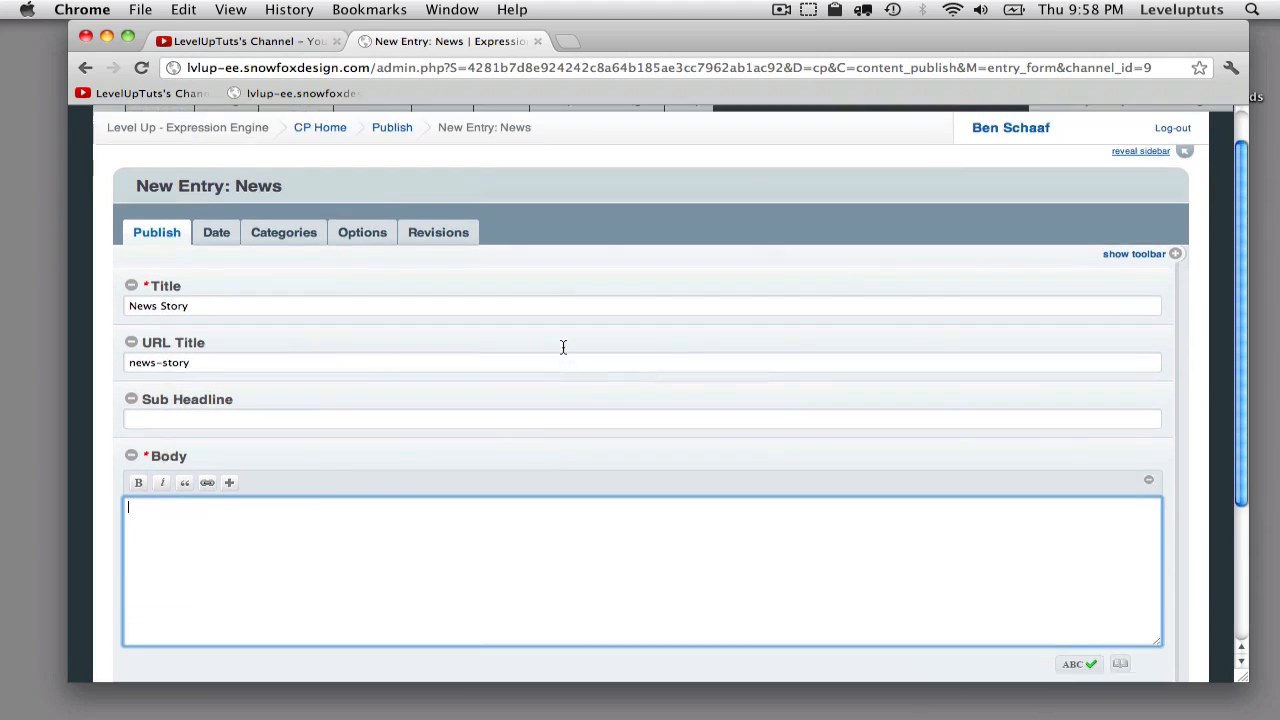
pyautogui.scroll(1, 563, 347)
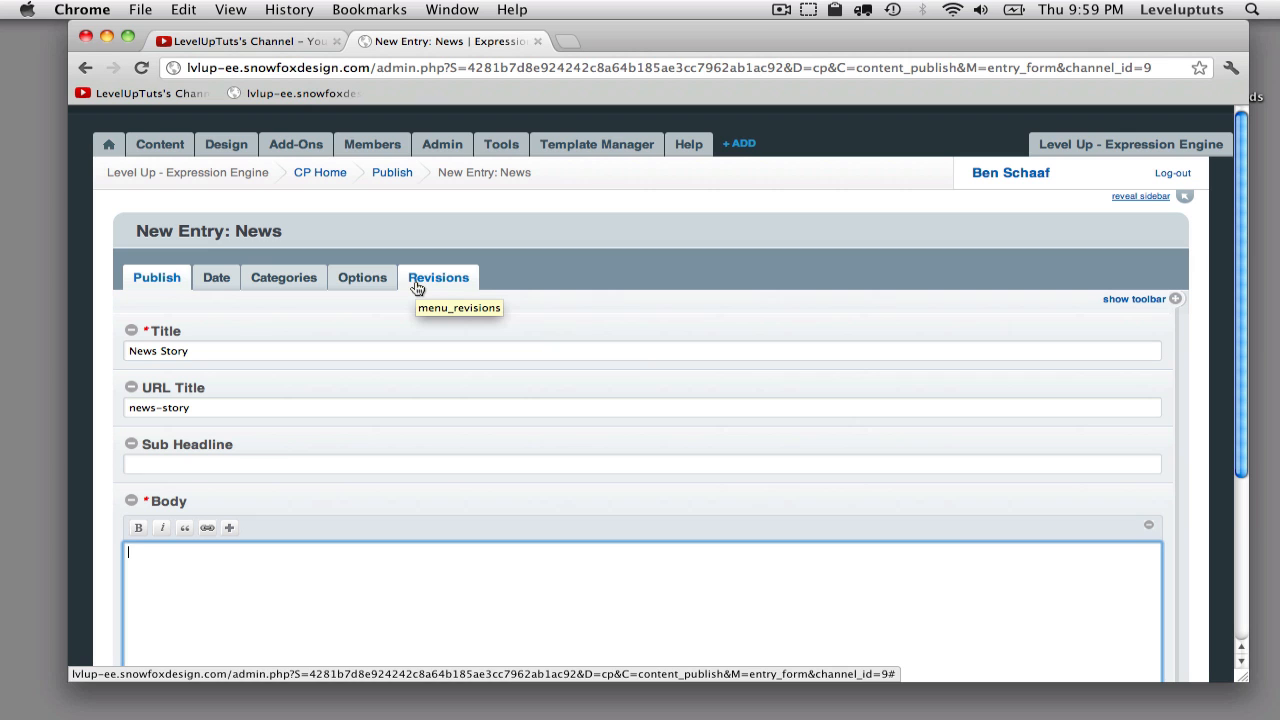
pyautogui.click(267, 43)
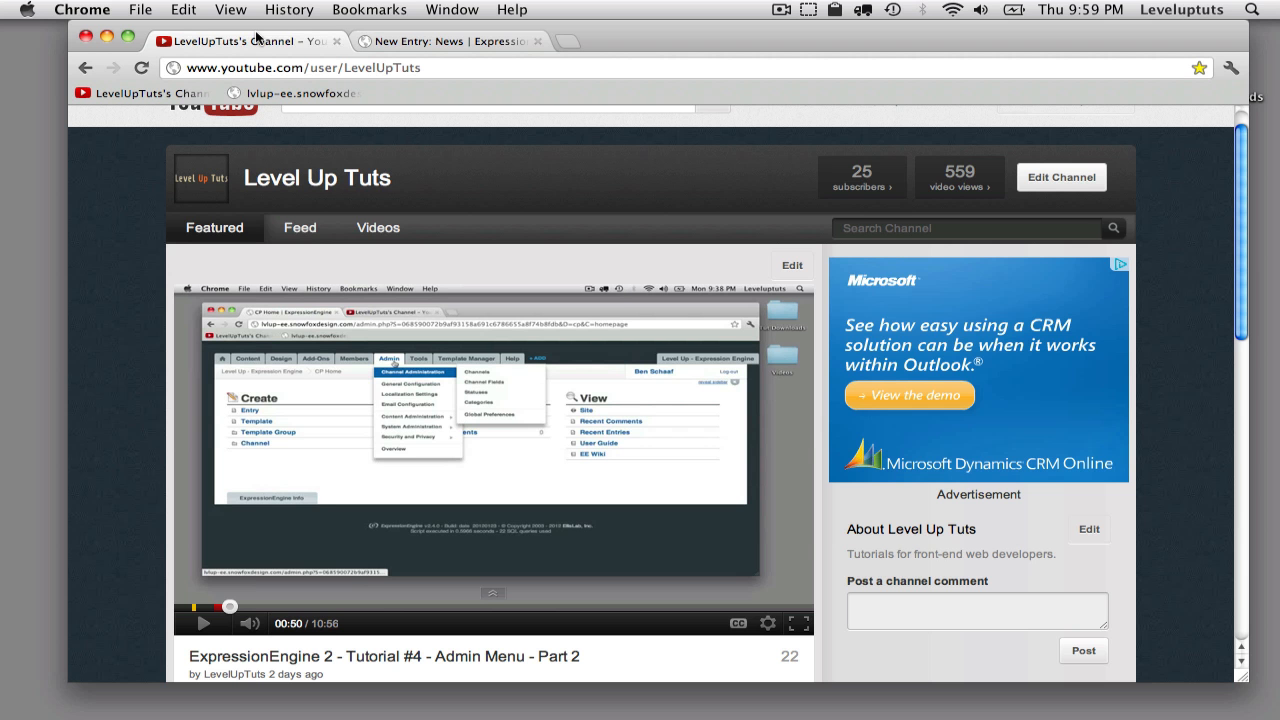